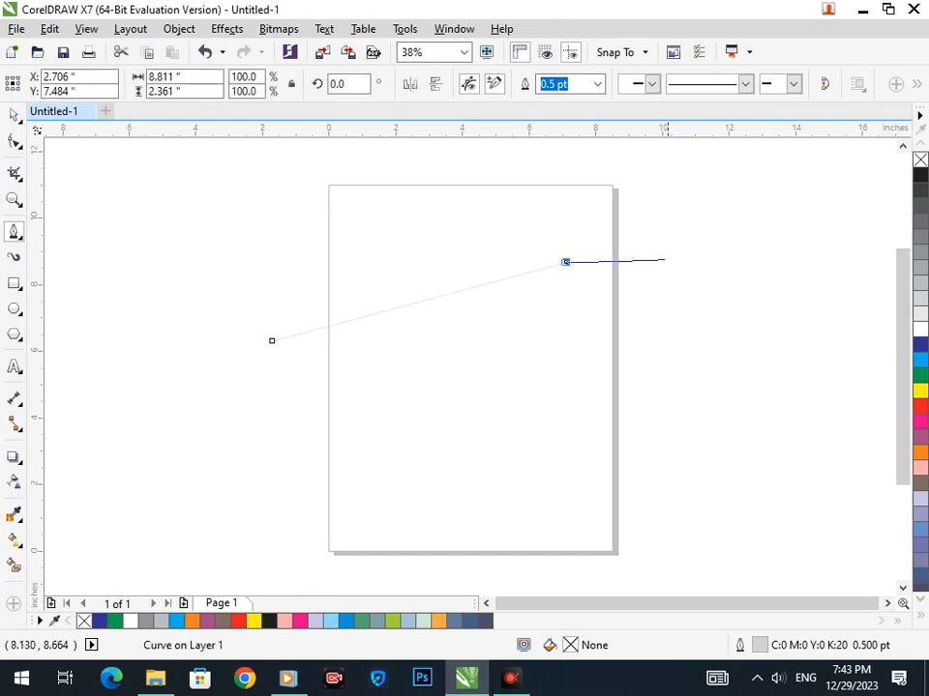
Steepen the roof line, then draw the left wall down to the base line.
click(14, 142)
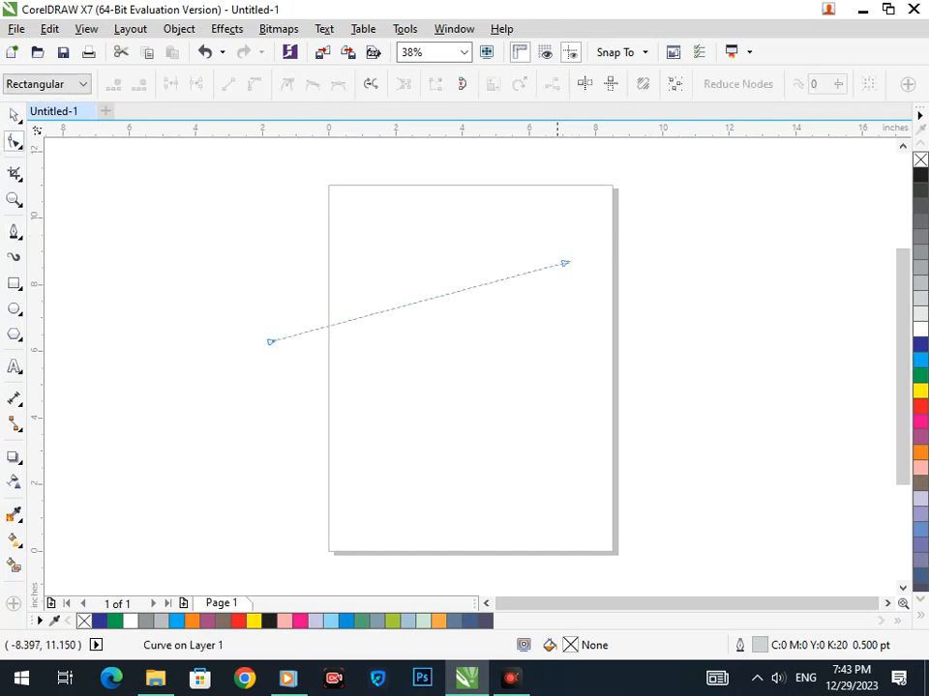
drag(565, 262, 550, 228)
click(15, 232)
click(270, 341)
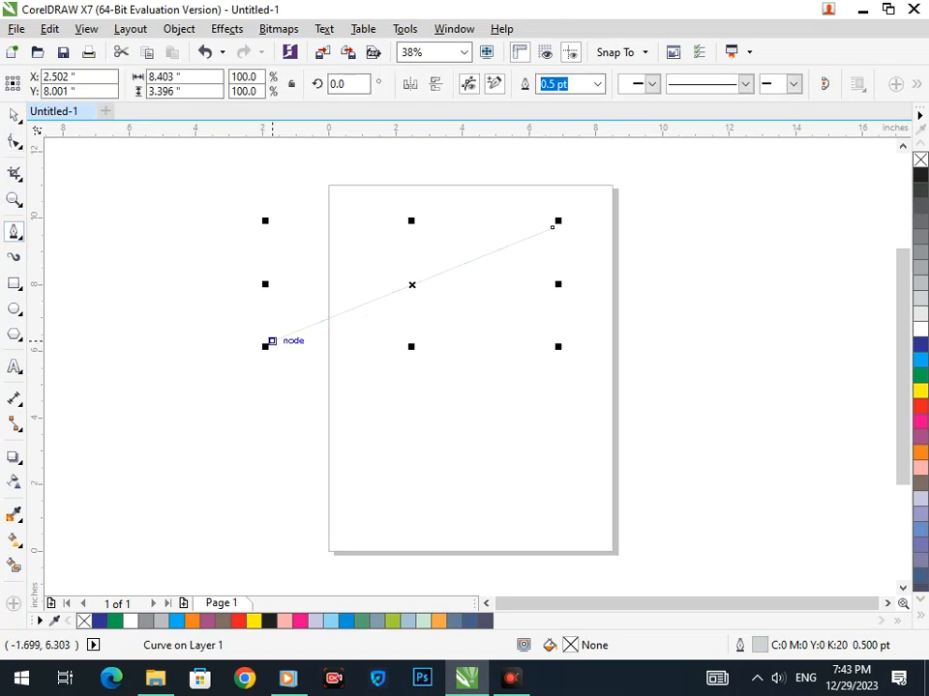
click(272, 551)
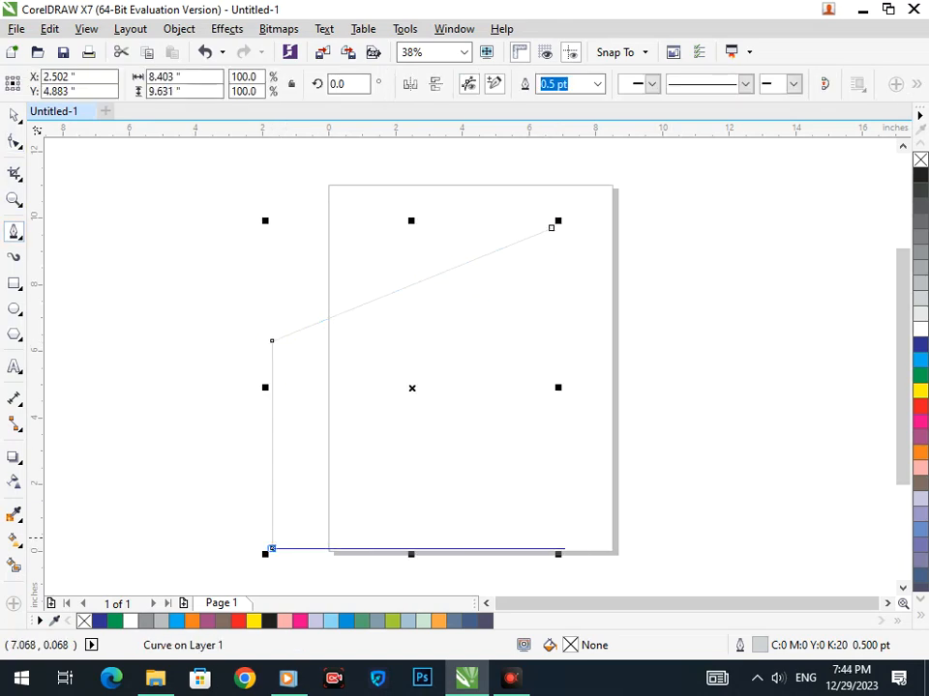
click(633, 550)
key(Escape)
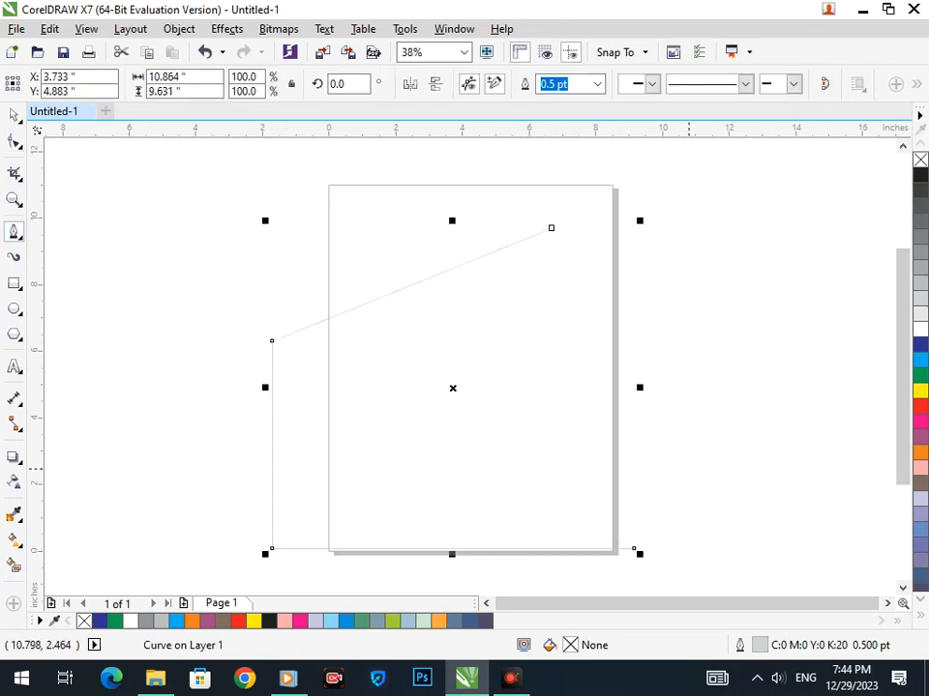
Add the right wall from the roof tip and lower the left roof corner node.
click(553, 227)
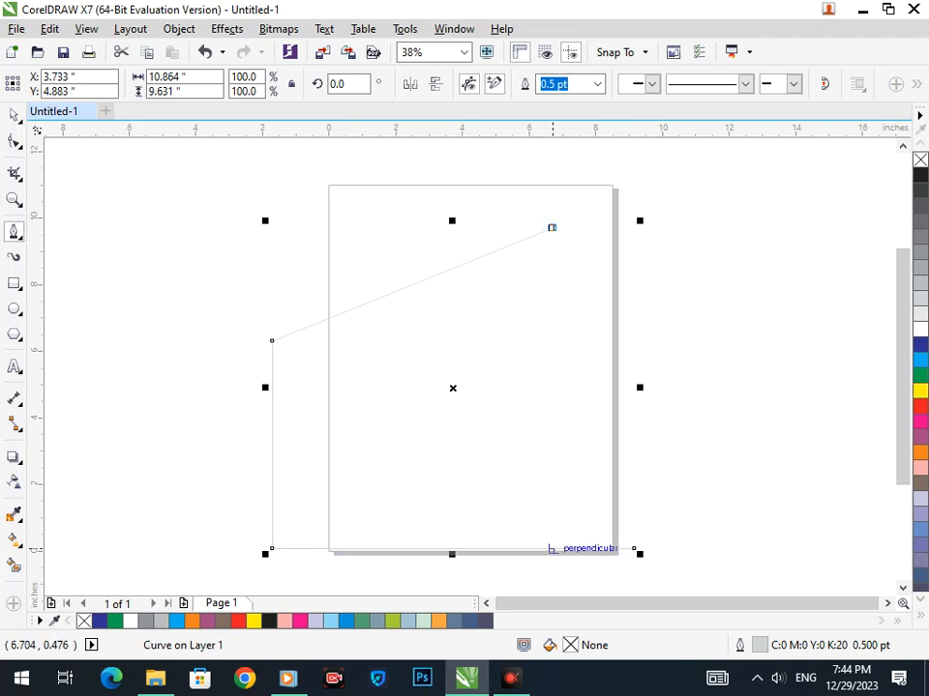
click(552, 565)
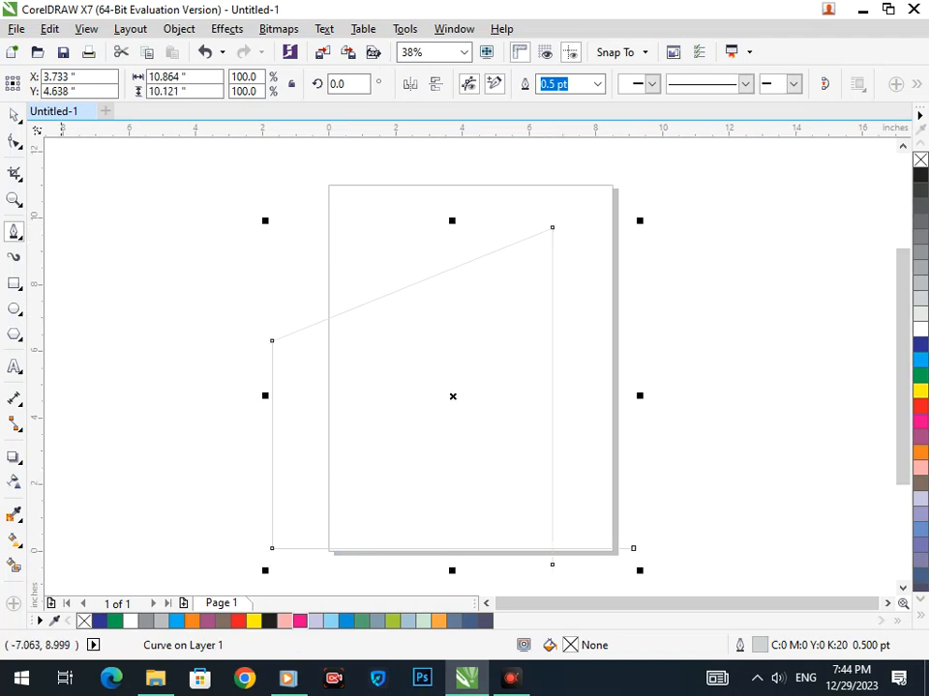
click(15, 142)
drag(272, 341, 272, 456)
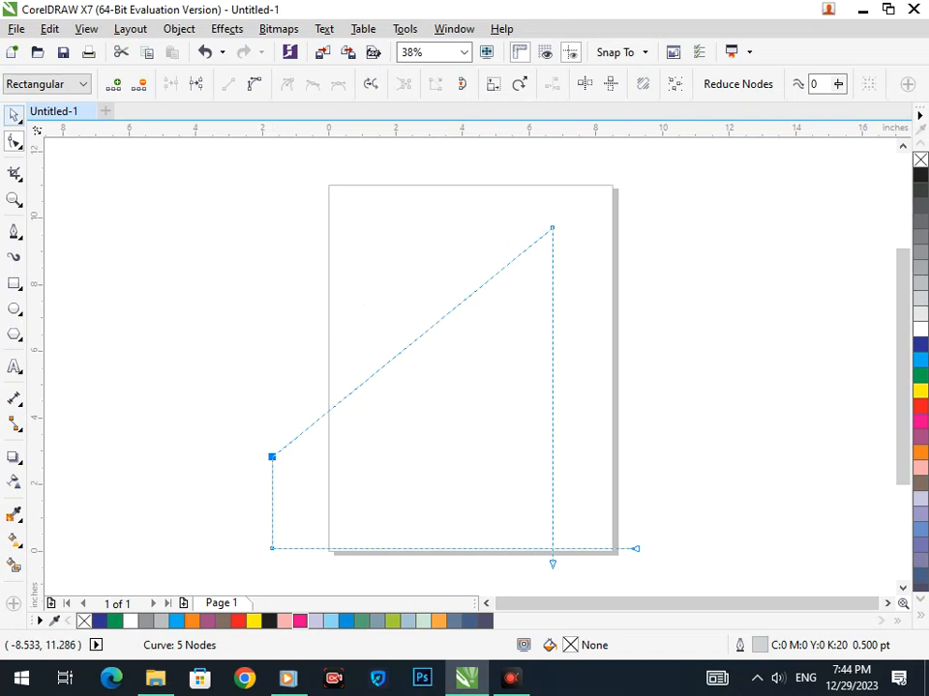
Try trimming the wall stub below the base with Virtual Segment Delete, then undo it.
click(13, 115)
click(67, 202)
click(13, 172)
click(96, 212)
key(F2)
drag(504, 537, 626, 589)
click(381, 350)
key(F3)
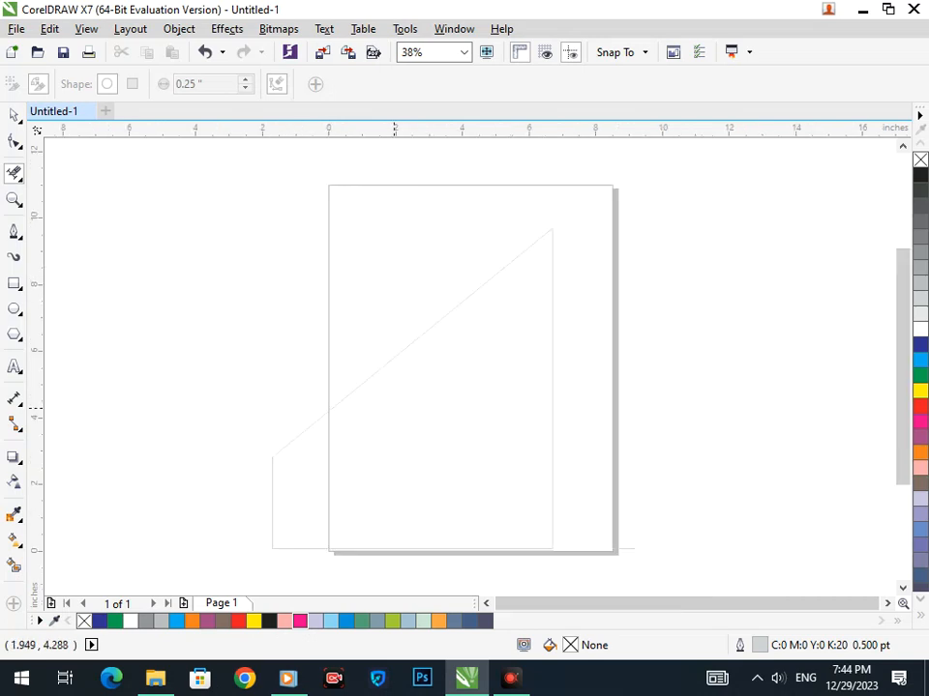
key(ctrl+z)
Give the whole outline a 24 pt black stroke and move it up-left.
key(space)
click(696, 346)
drag(215, 224, 635, 575)
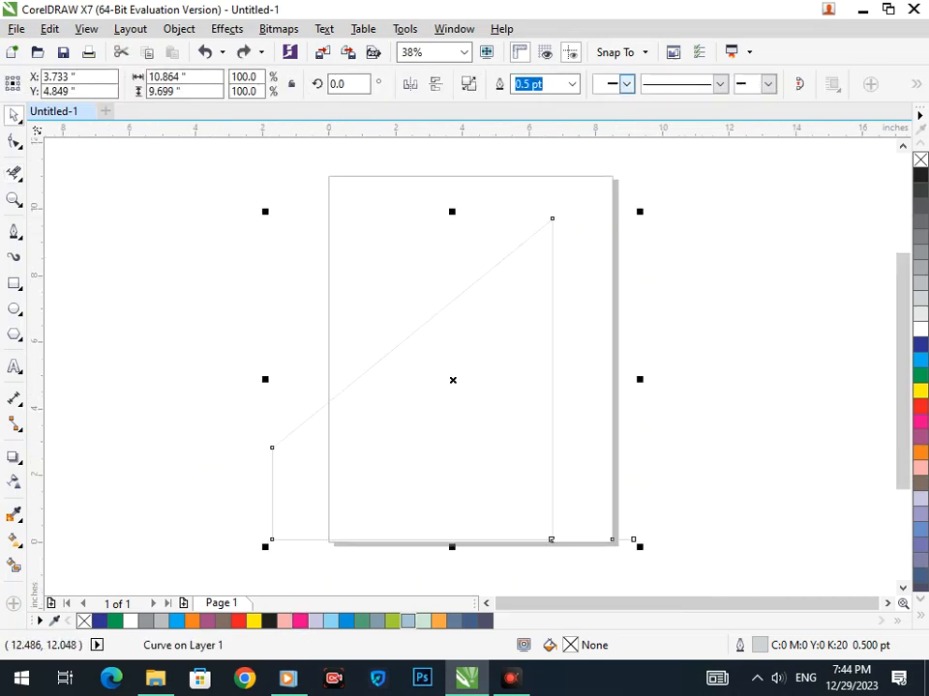
click(571, 84)
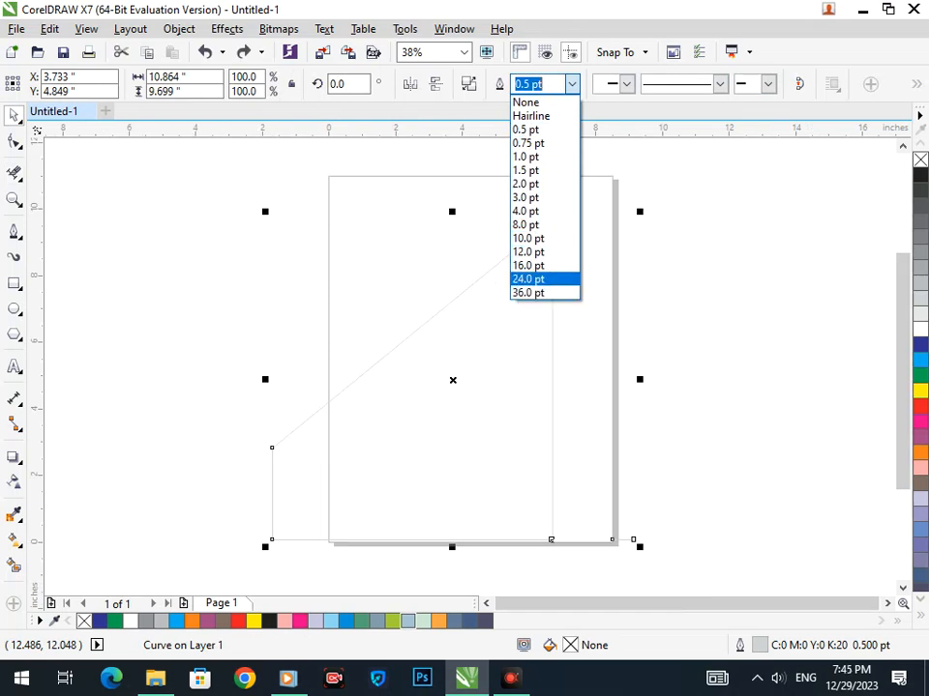
click(528, 279)
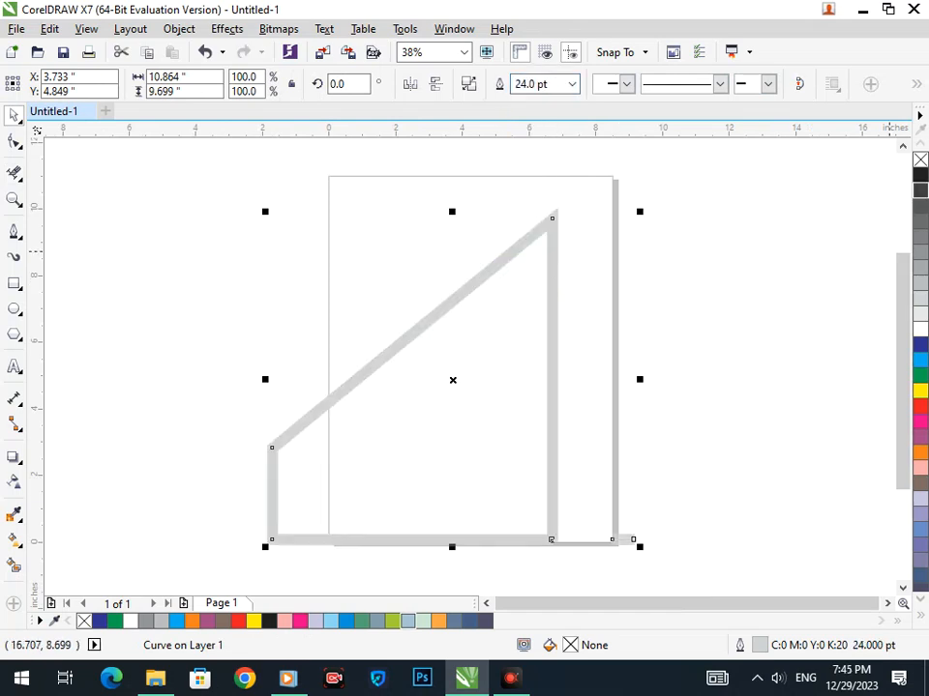
right_click(919, 175)
click(444, 501)
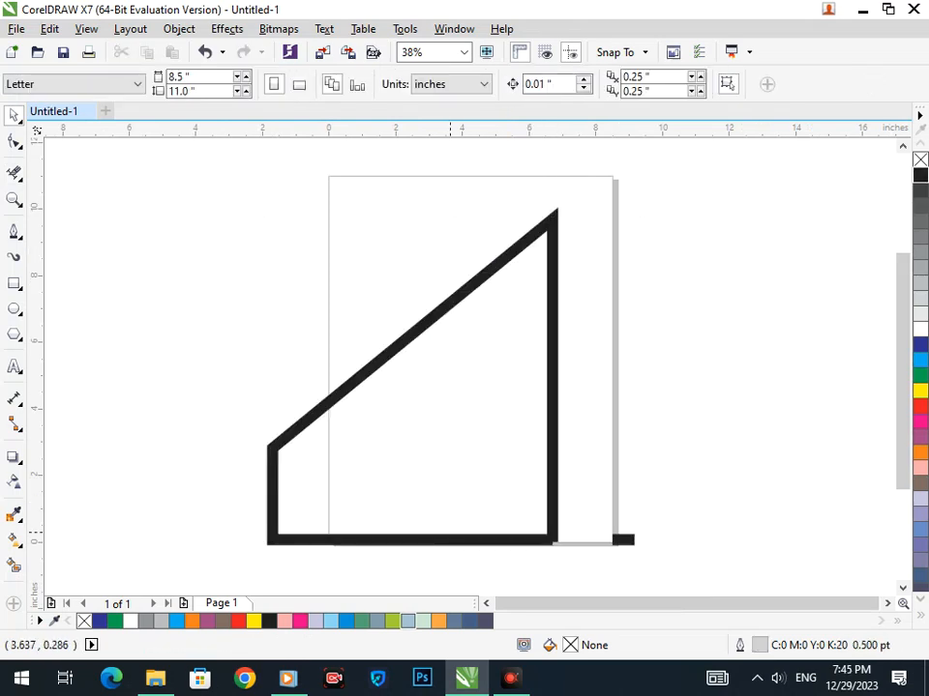
drag(450, 532, 392, 482)
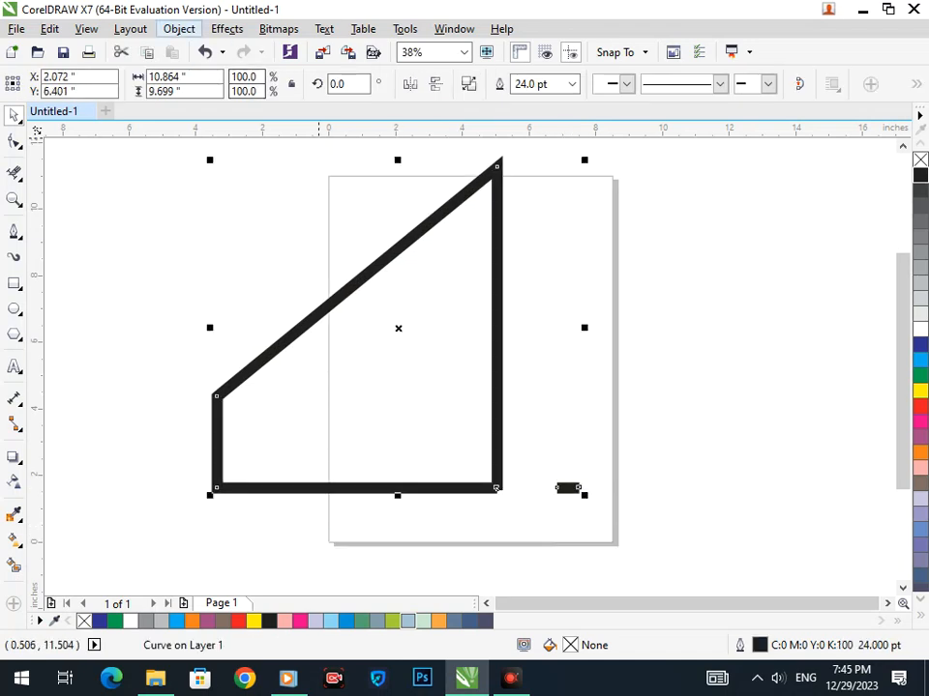
Break the outline apart and delete the leftover stub at the right.
click(179, 28)
click(232, 259)
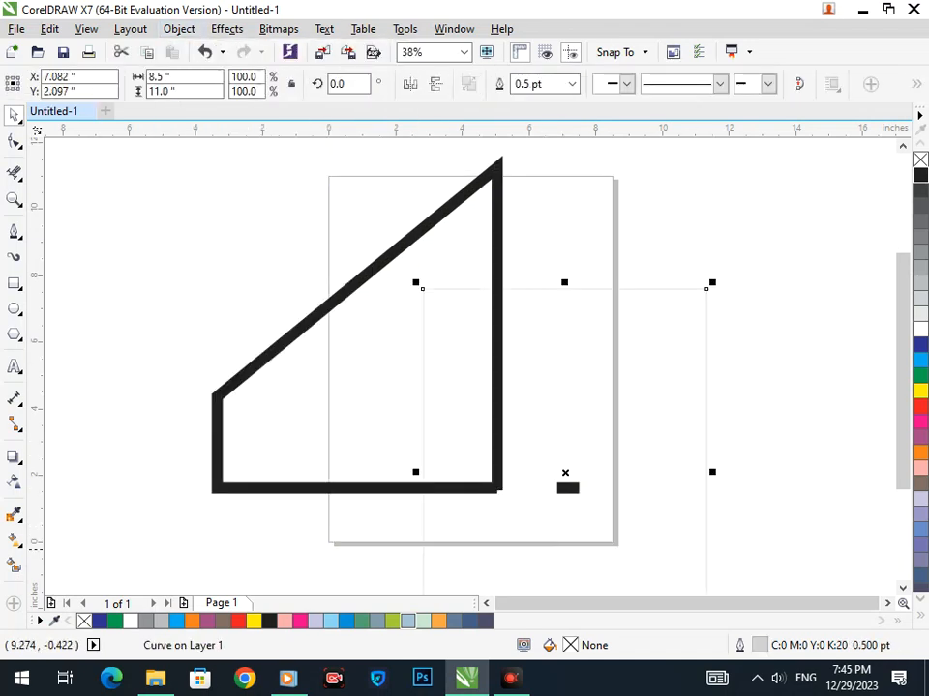
drag(547, 452, 611, 512)
key(Delete)
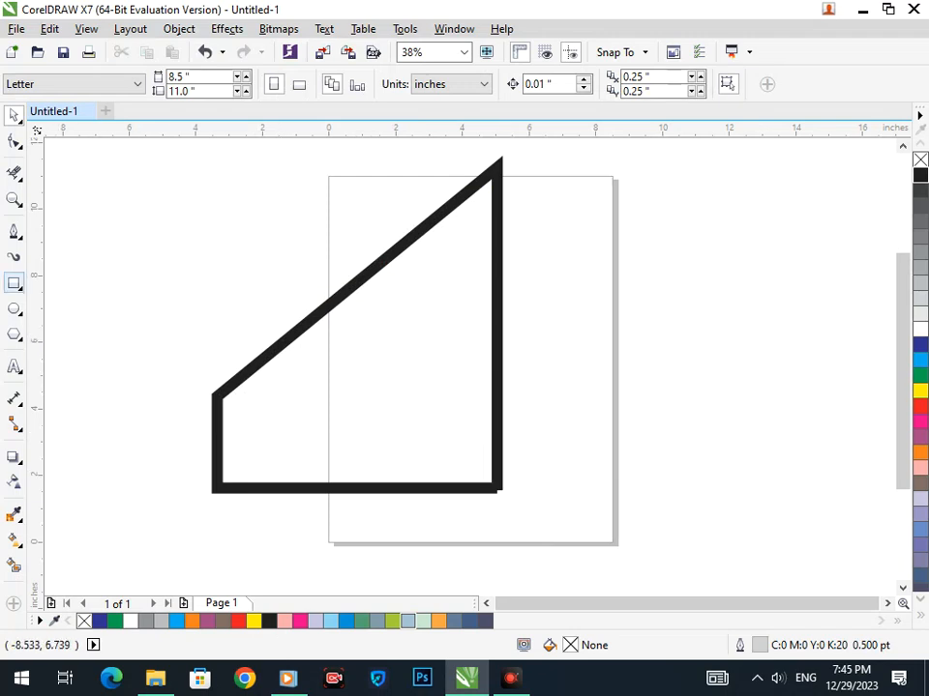
Draw thin rectangles under the roof to frame the bar areas.
click(15, 284)
mouse_move(256, 339)
mouse_down()
mouse_move(257, 453)
mouse_move(254, 347)
mouse_up()
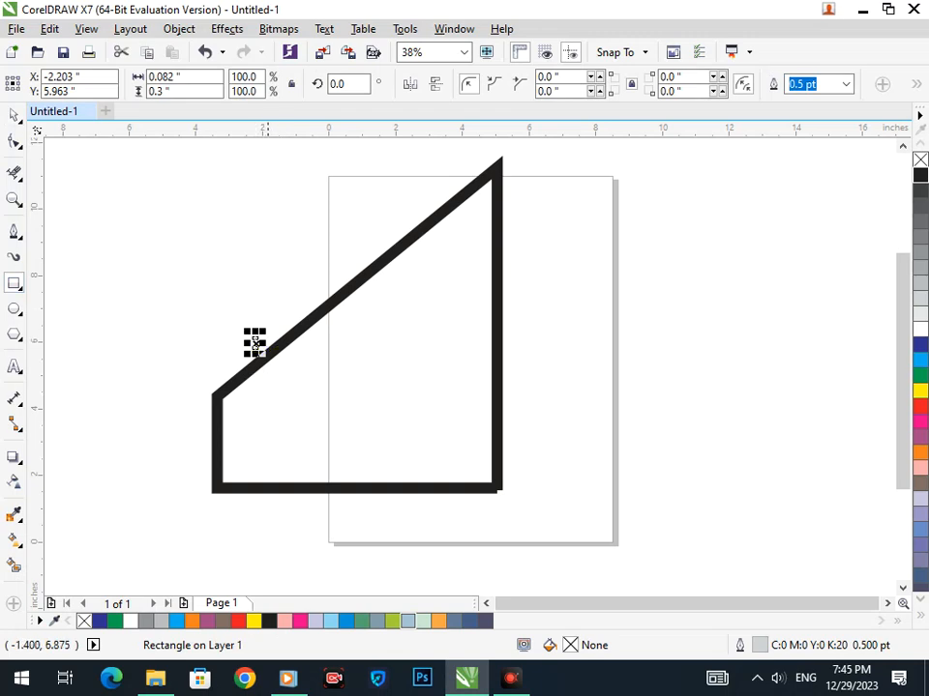
click(14, 115)
click(49, 201)
click(14, 284)
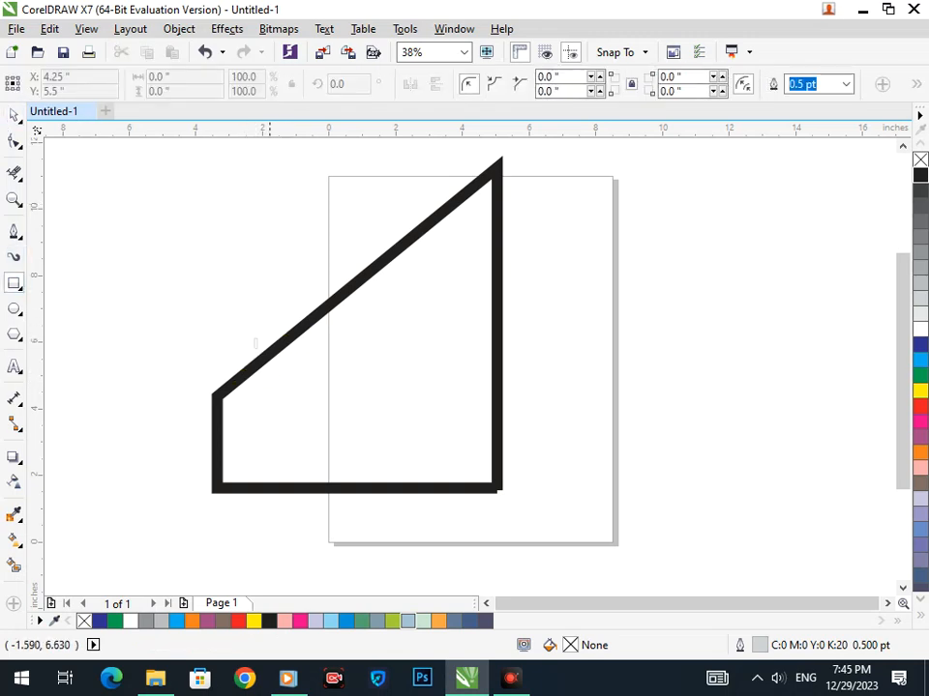
drag(264, 328, 342, 473)
click(14, 115)
click(272, 411)
click(359, 560)
Smart Fill the left and right bar areas and colour both black.
click(14, 566)
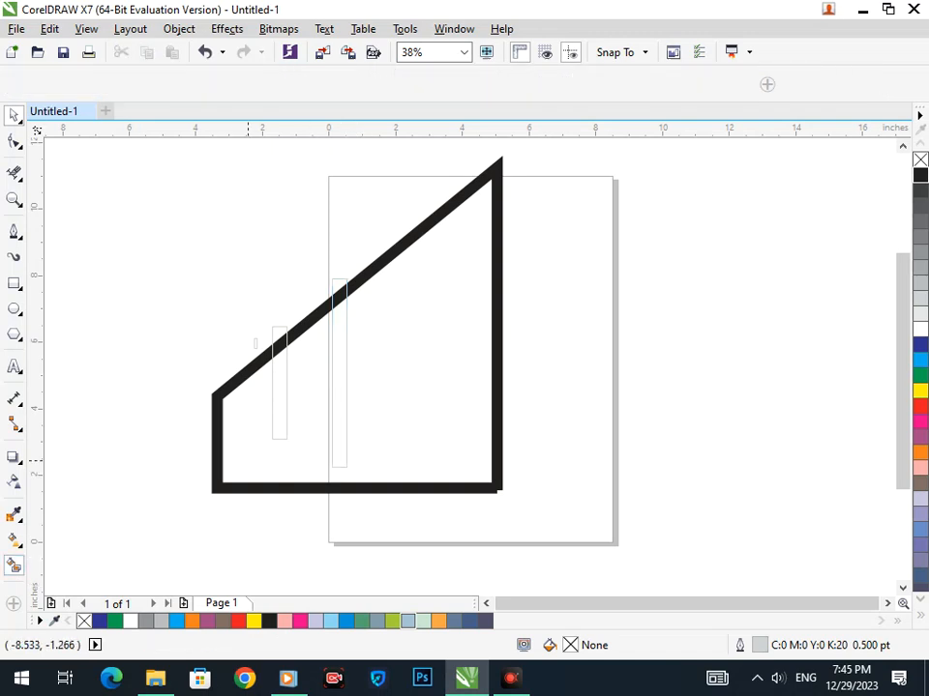
click(280, 387)
click(340, 425)
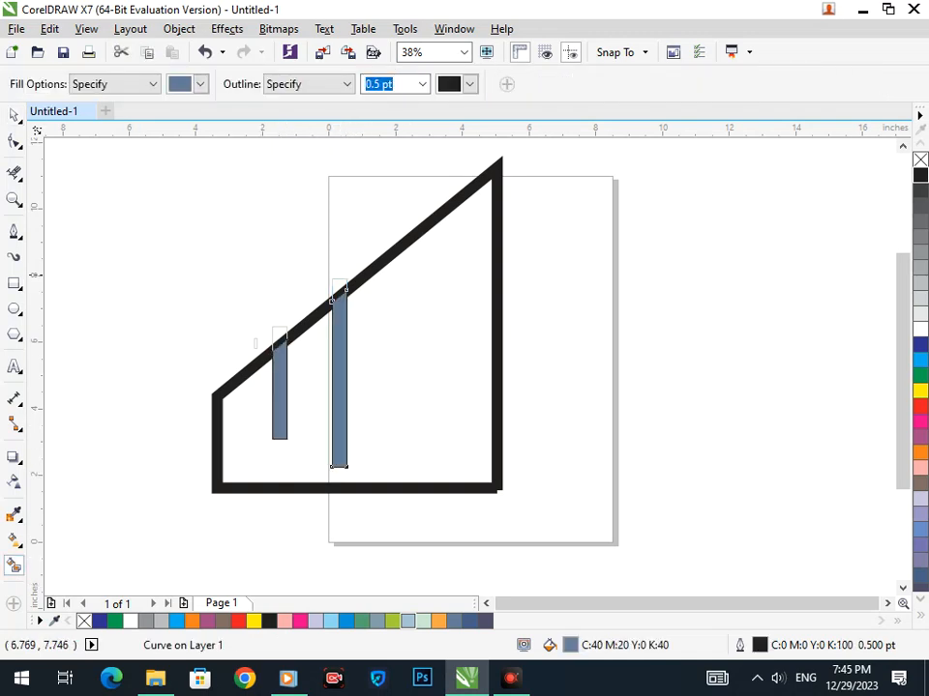
click(920, 175)
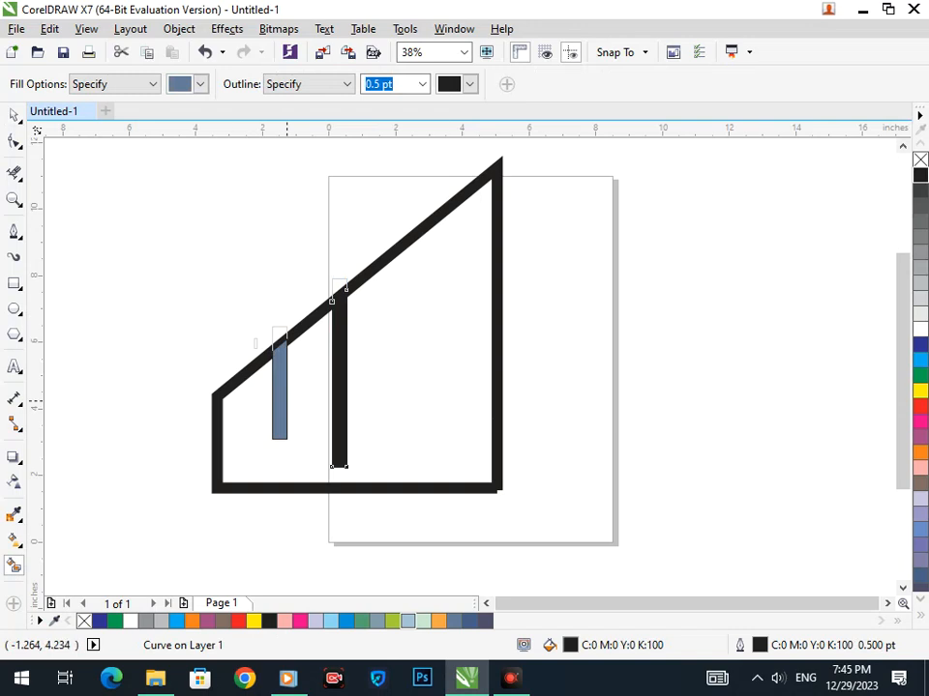
right_click(284, 401)
click(920, 176)
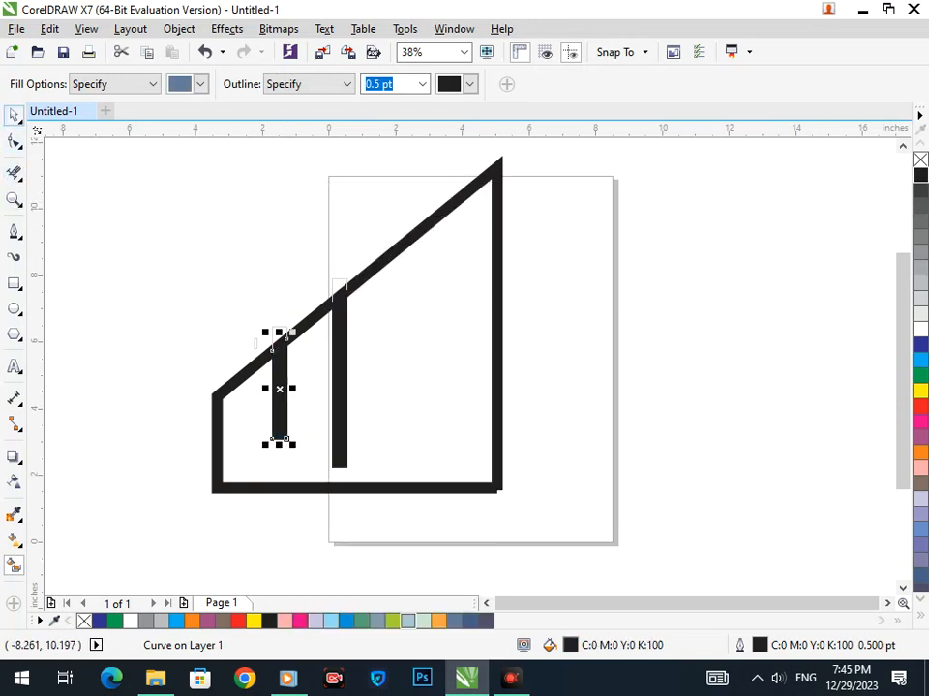
click(72, 221)
Delete the three leftover outline rectangles.
drag(280, 335, 191, 336)
key(Delete)
drag(337, 286, 258, 296)
key(Delete)
click(257, 344)
key(Delete)
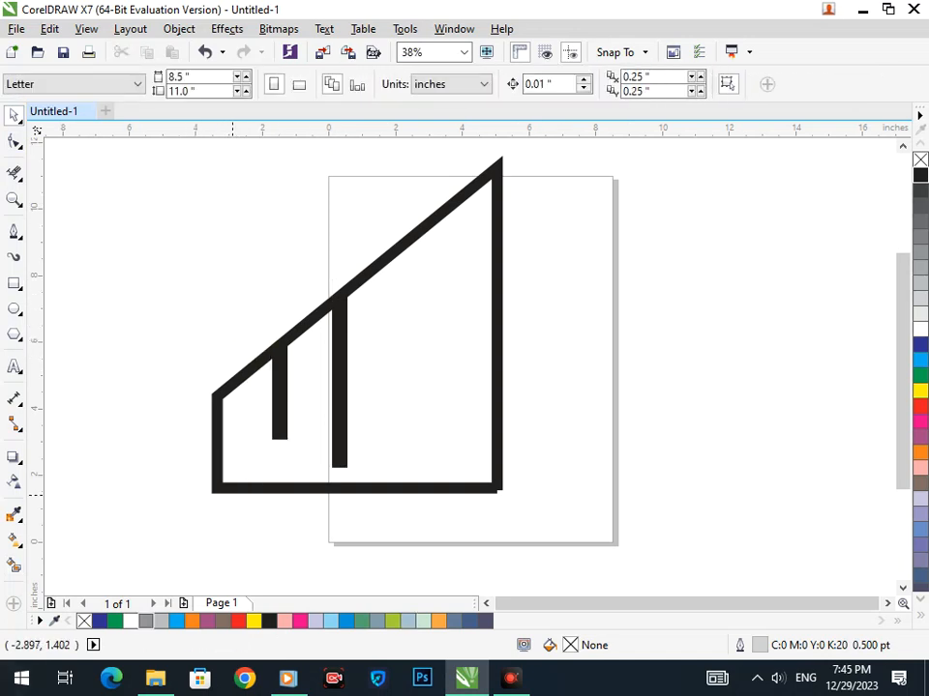
Copy the middle bar to the right and lengthen the copy downward.
key(F6)
drag(374, 244, 381, 416)
key(ctrl+z)
key(space)
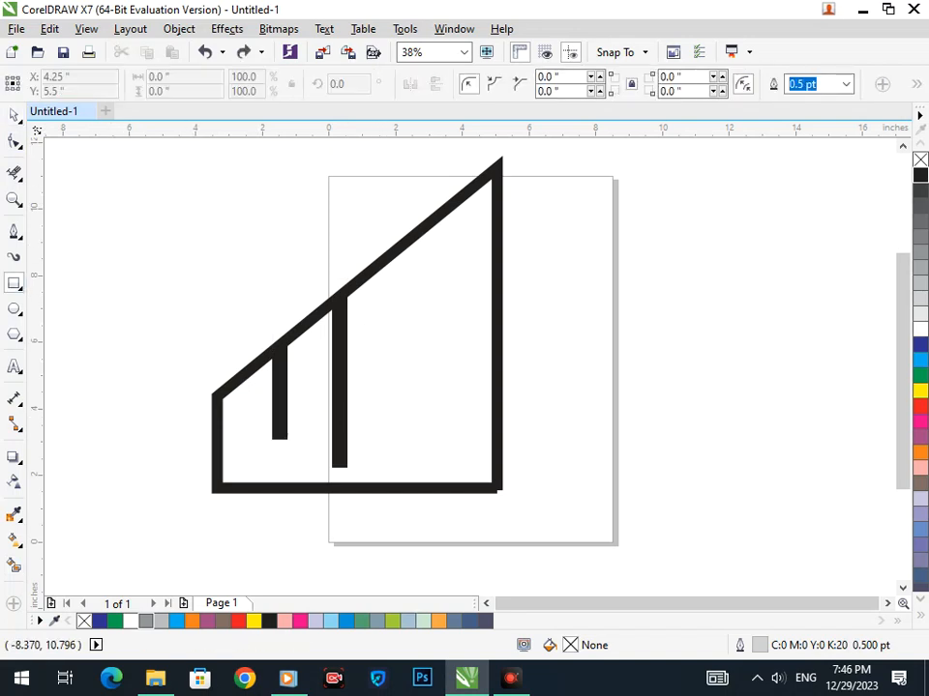
drag(341, 430, 383, 376)
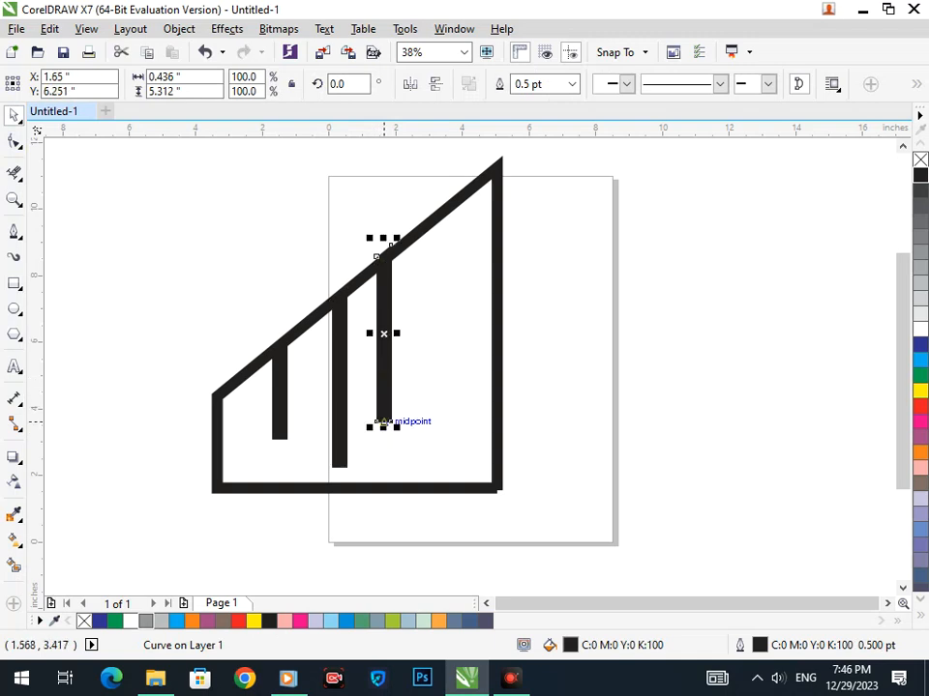
drag(383, 428, 380, 477)
click(515, 379)
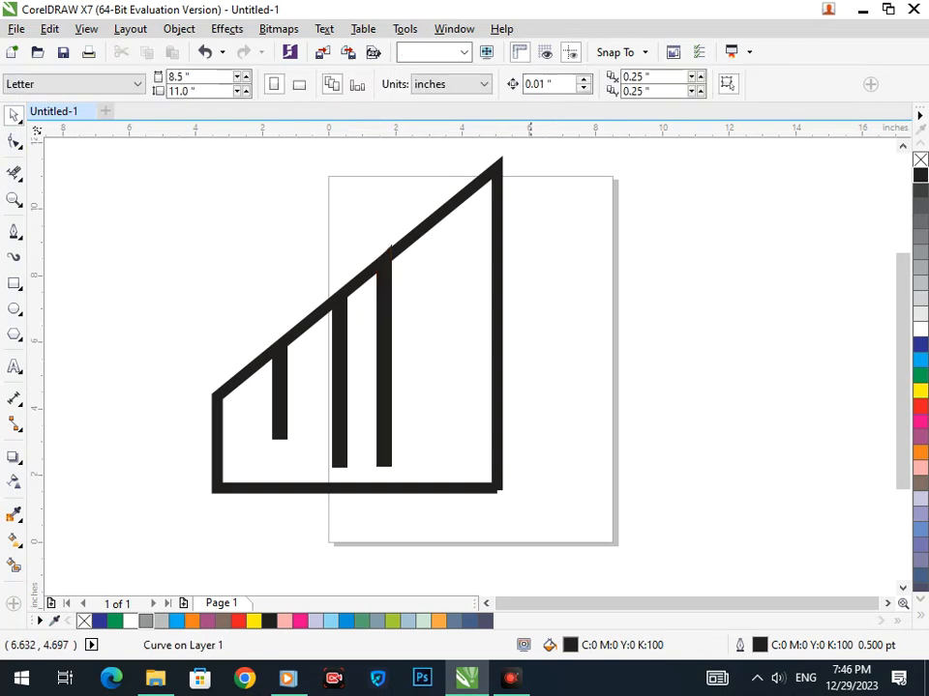
Rotate the new bar to a diagonal and position it across the vertical bars.
click(381, 452)
click(378, 467)
drag(377, 467, 496, 245)
drag(480, 293, 484, 300)
click(545, 370)
mouse_move(437, 328)
mouse_down()
mouse_move(483, 285)
mouse_move(453, 270)
mouse_move(436, 318)
mouse_up()
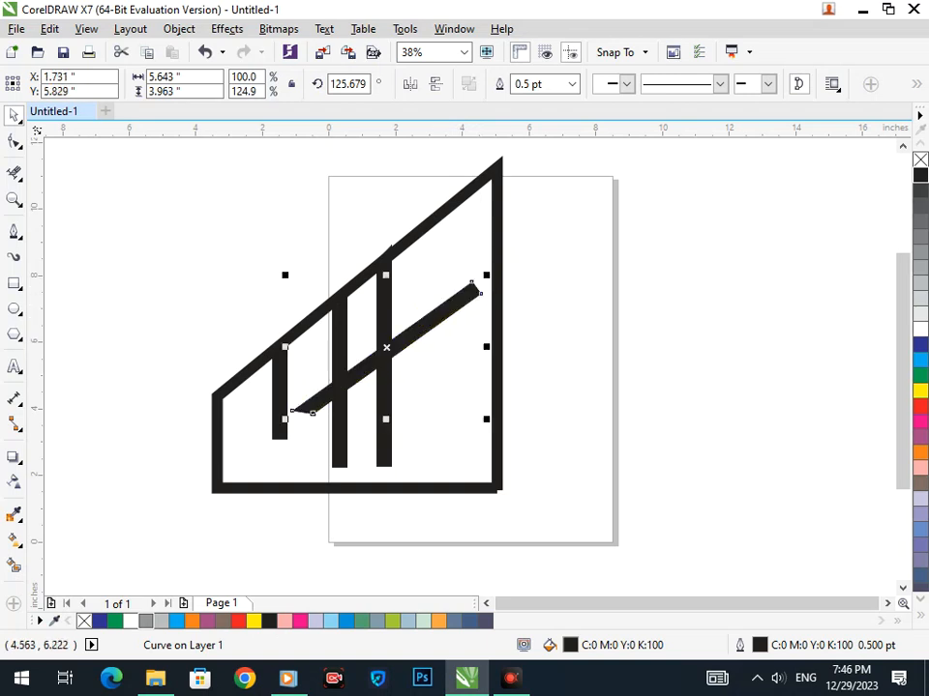
click(540, 336)
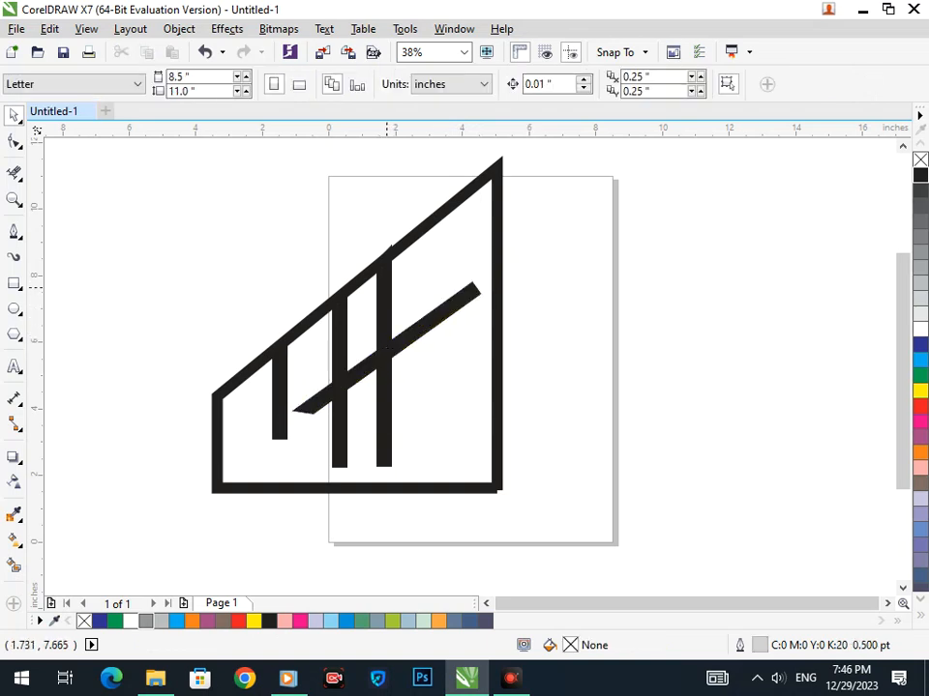
click(387, 287)
Erase the diagonal bar's lower-left end and Smart Fill what remains.
click(597, 397)
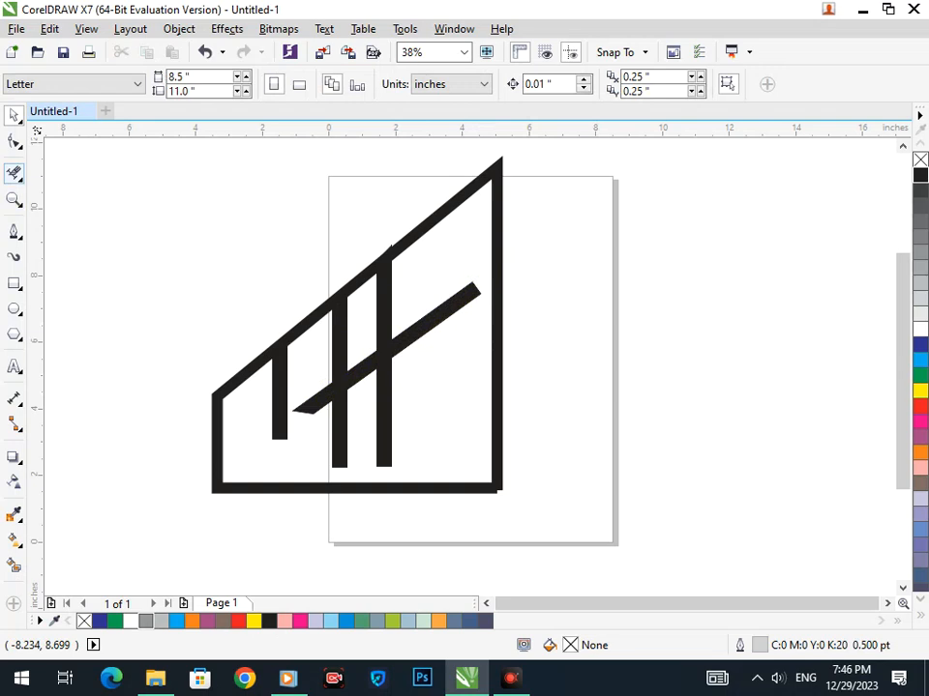
click(13, 172)
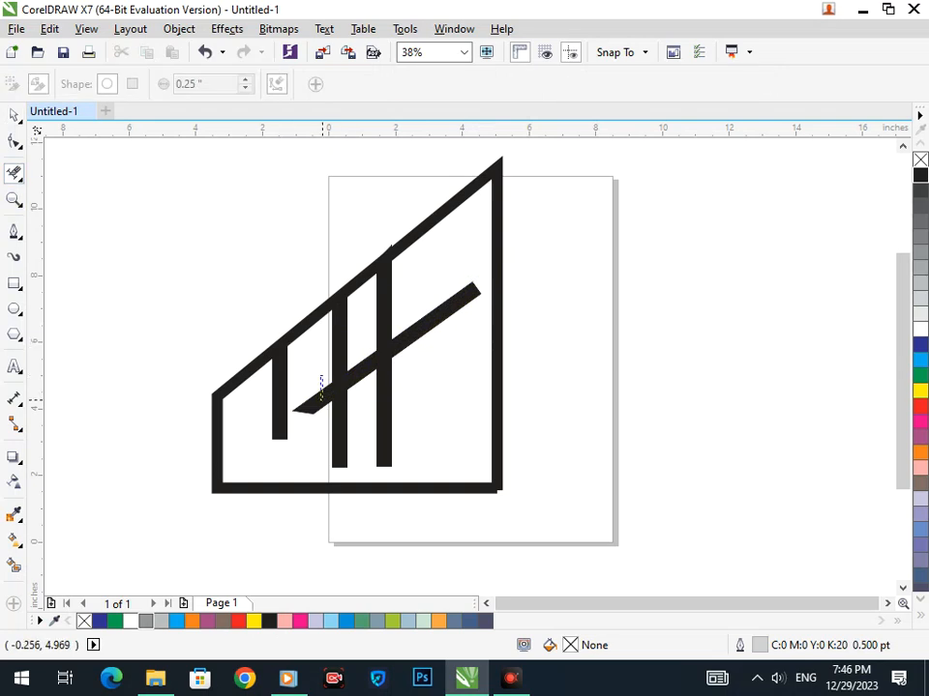
drag(320, 378, 357, 353)
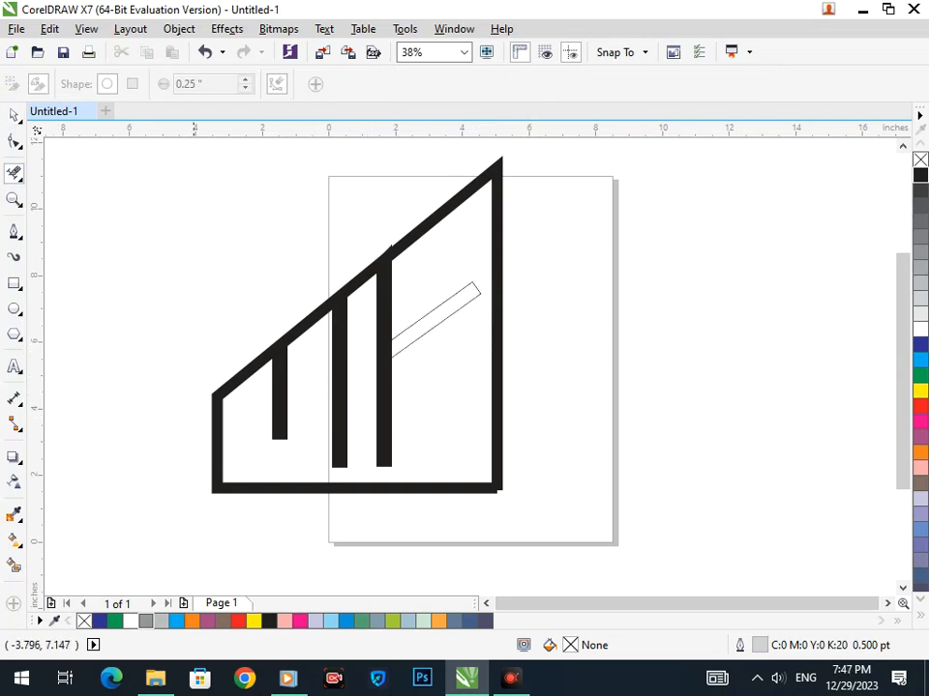
click(19, 547)
click(20, 546)
click(13, 565)
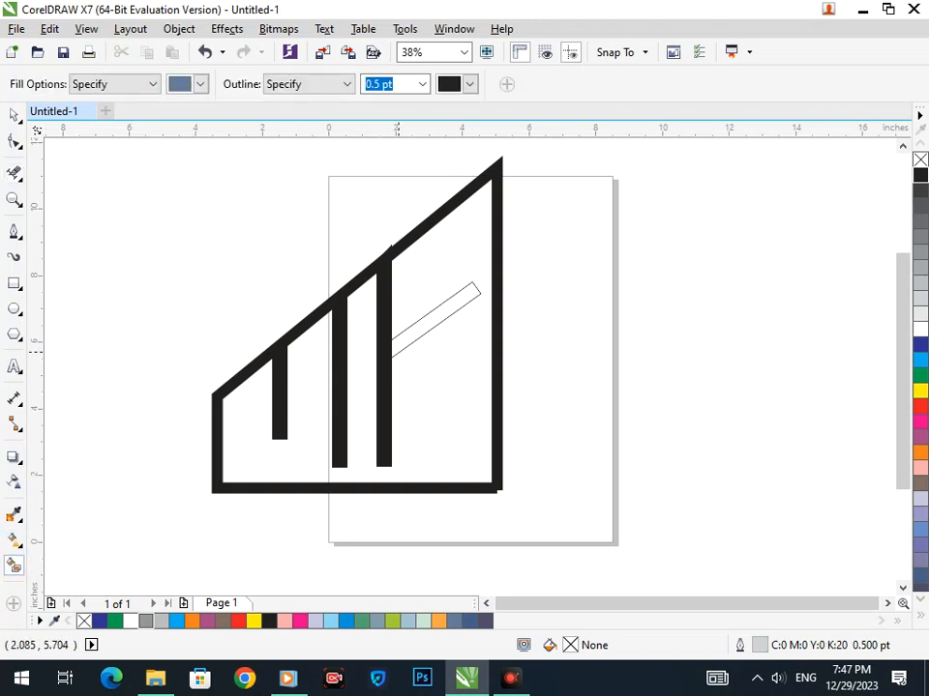
click(408, 342)
Shift the third bar and blue-grey diagonal right and delete the leftover thin outline.
click(14, 115)
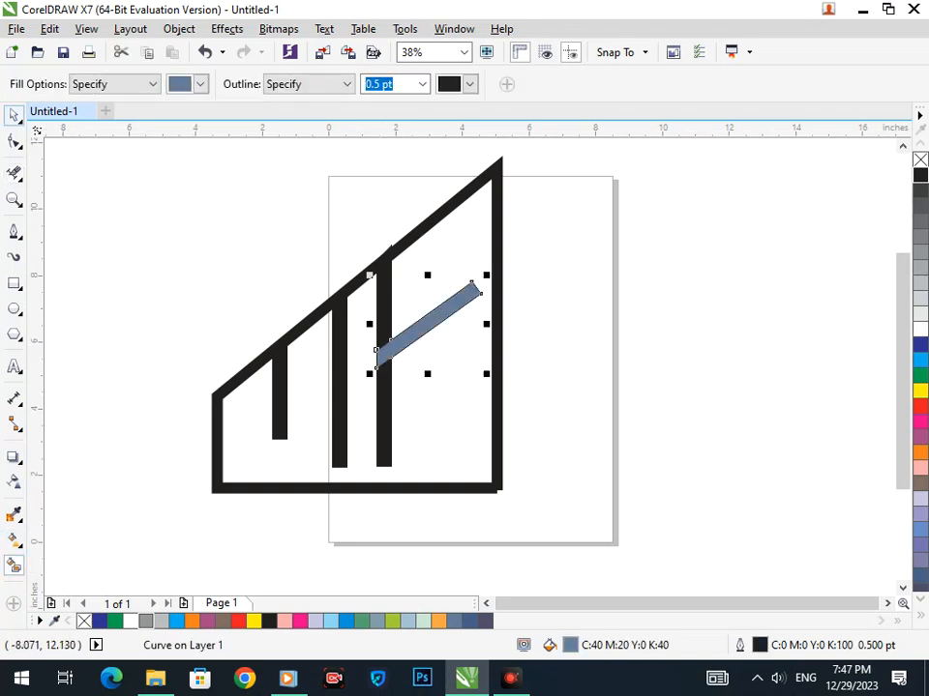
click(385, 412)
shift+click(402, 338)
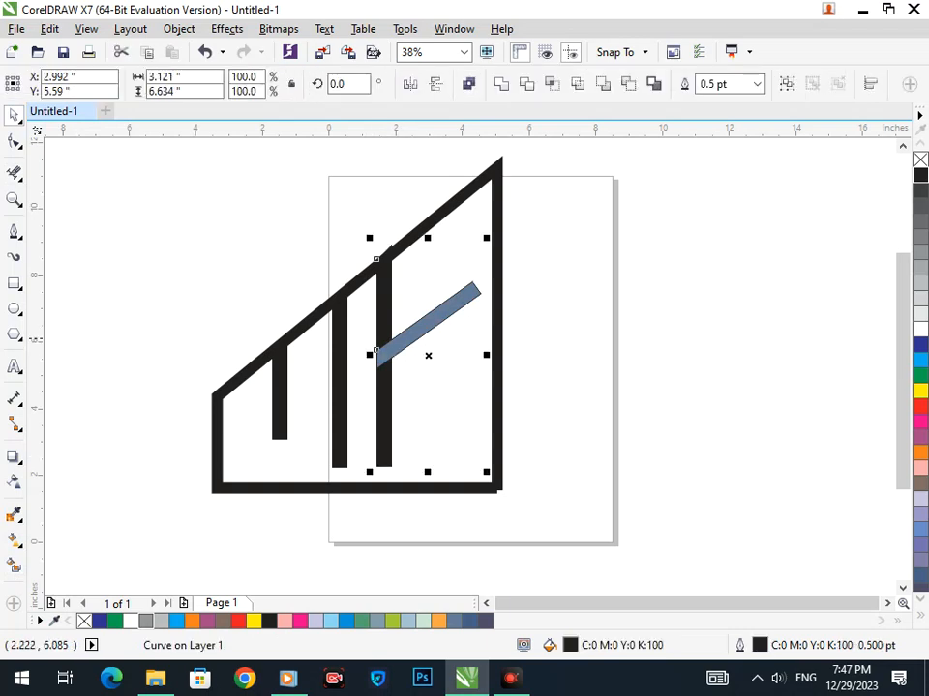
mouse_move(391, 431)
mouse_down()
mouse_move(406, 432)
mouse_move(405, 418)
mouse_move(403, 430)
mouse_up()
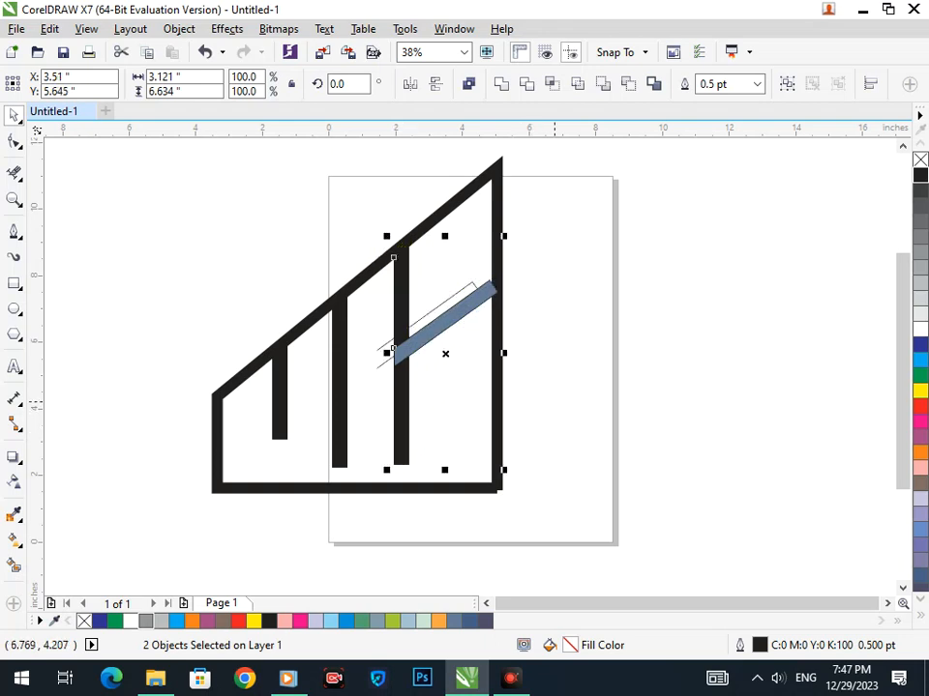
click(554, 401)
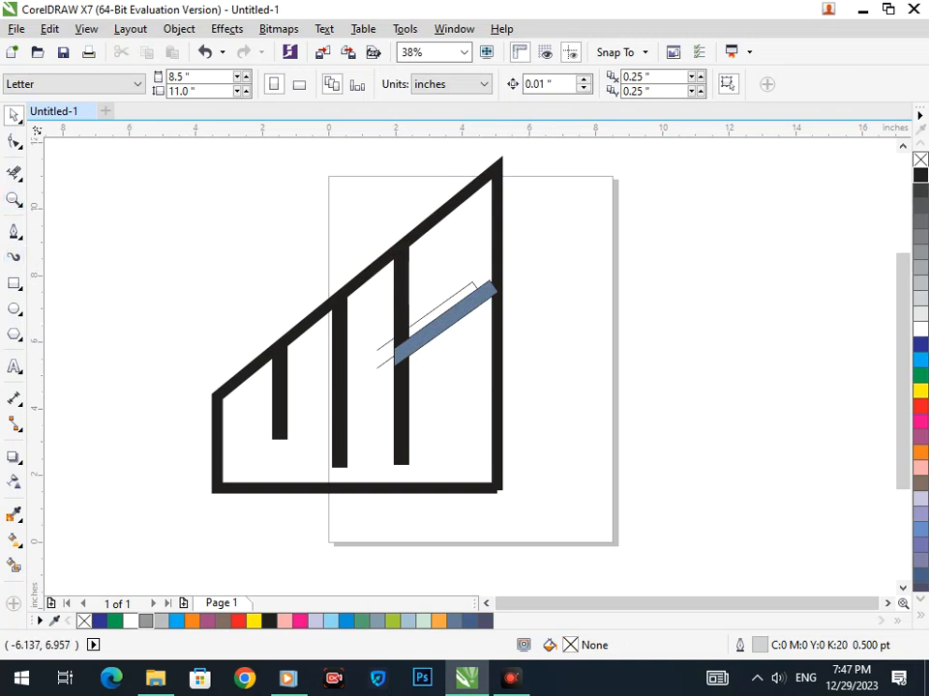
drag(378, 367, 328, 387)
key(Delete)
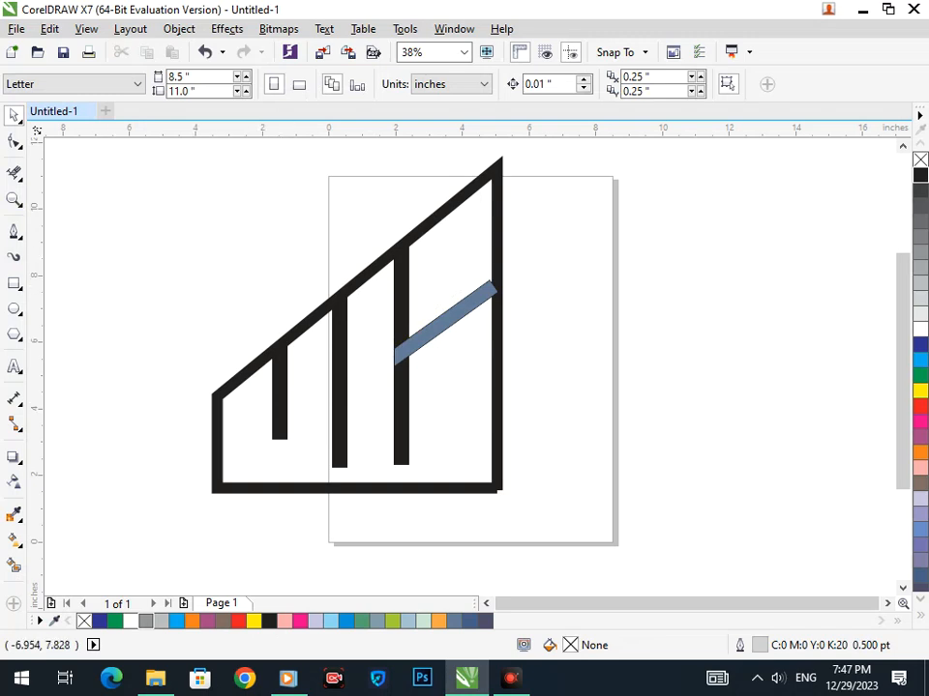
Start a Freehand line above the roof's right end.
click(14, 283)
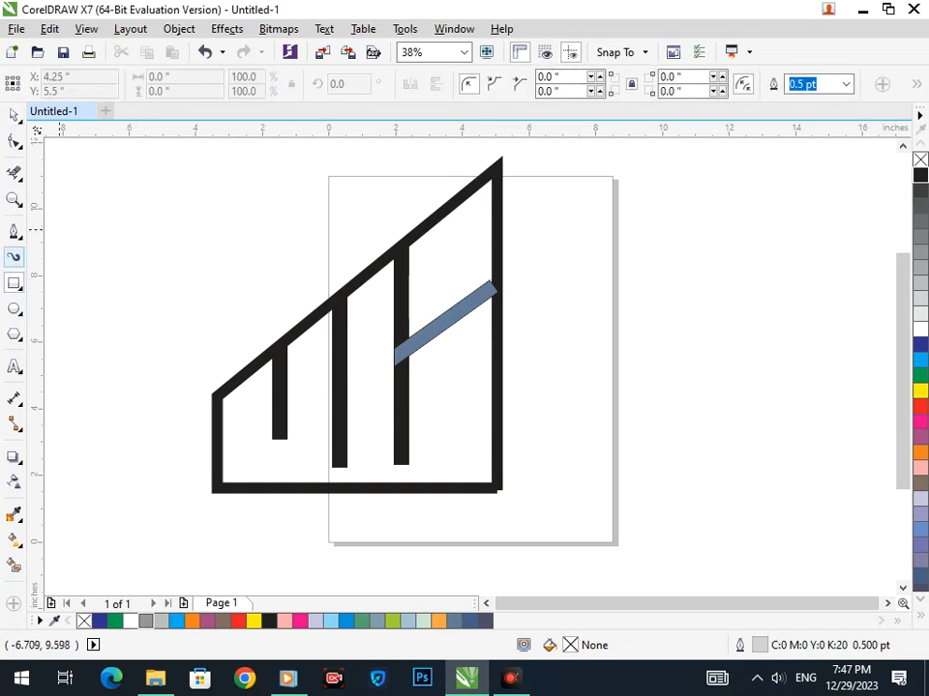
click(14, 230)
click(472, 152)
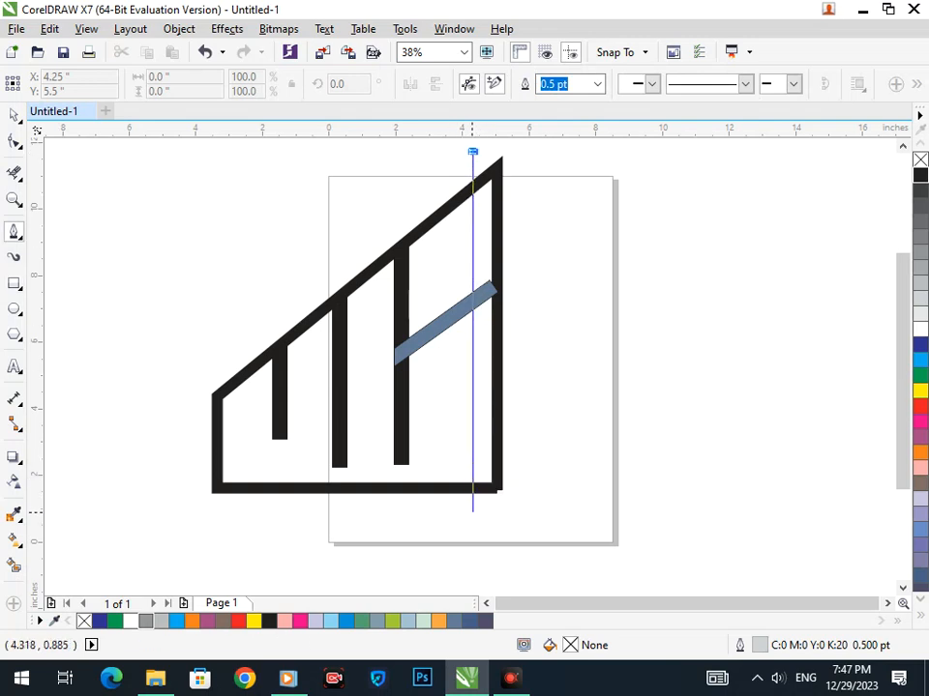
Finish the vertical cut line and delete the roof corner, right wall, base stub and line.
click(472, 513)
click(14, 172)
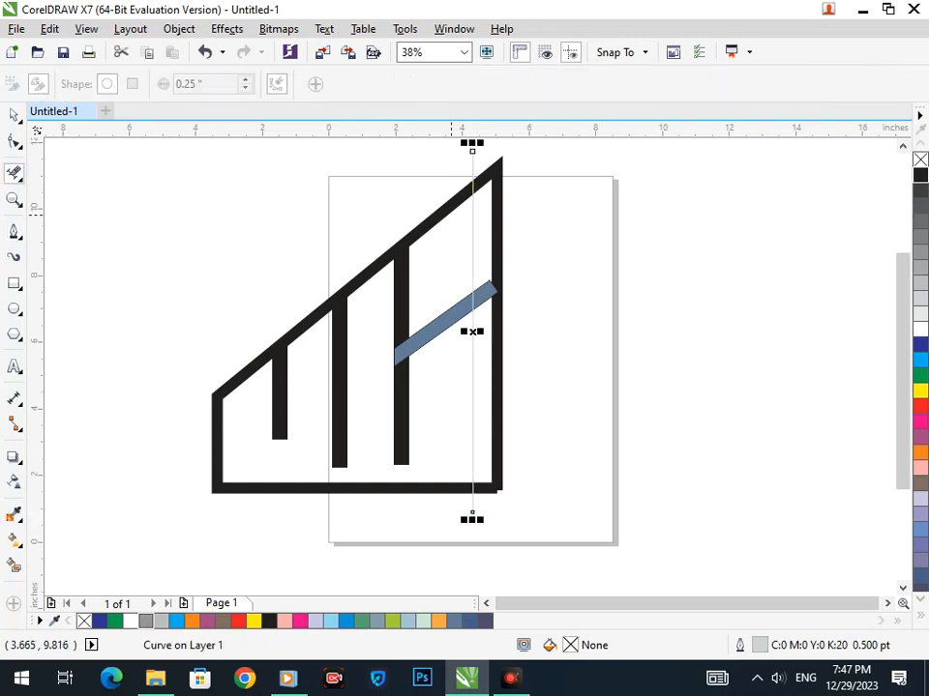
click(496, 229)
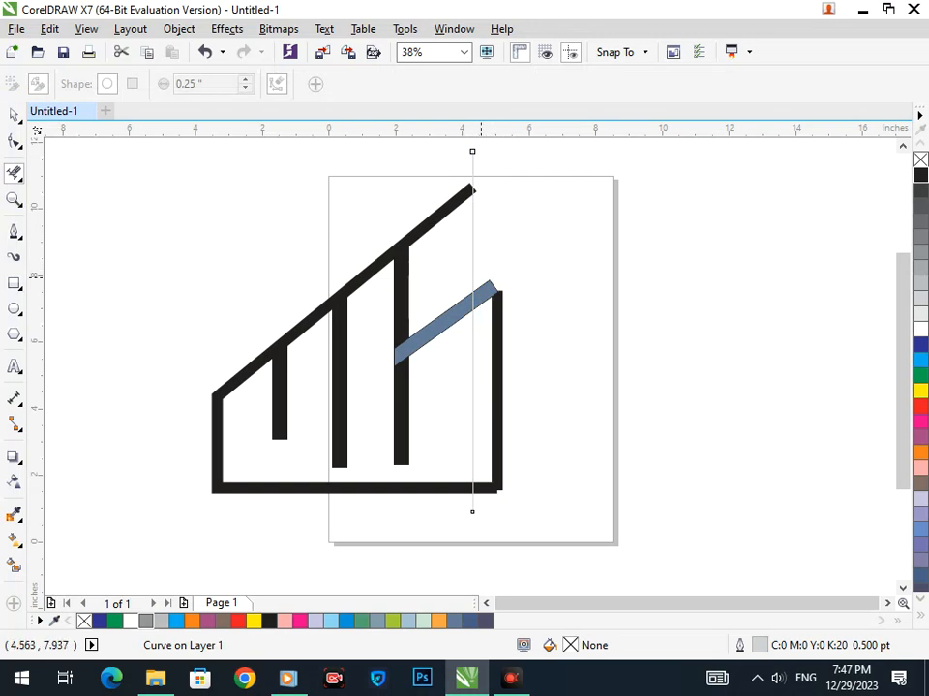
click(482, 286)
click(496, 290)
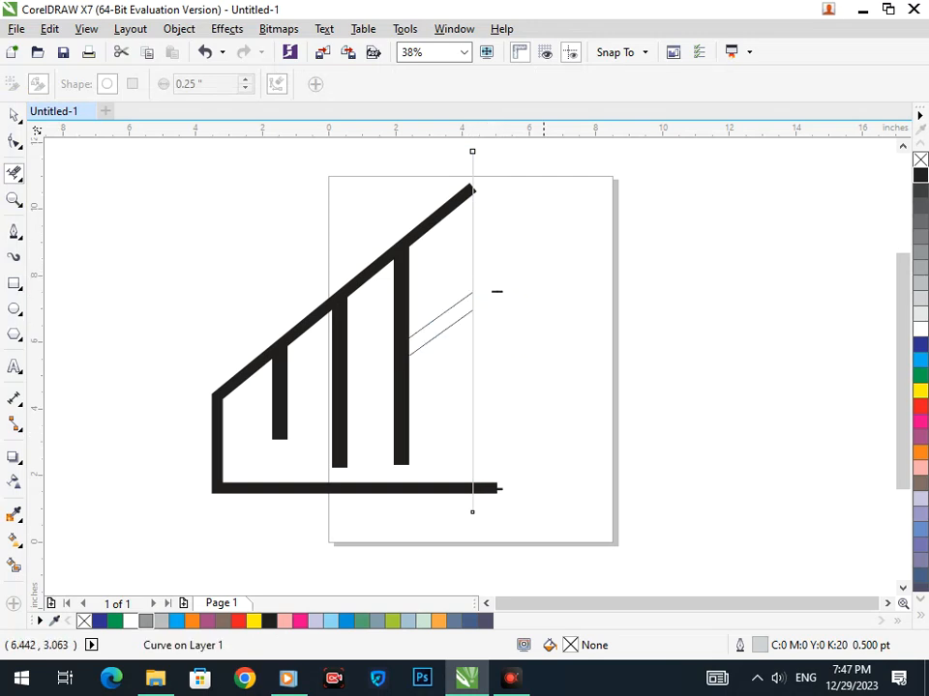
click(491, 489)
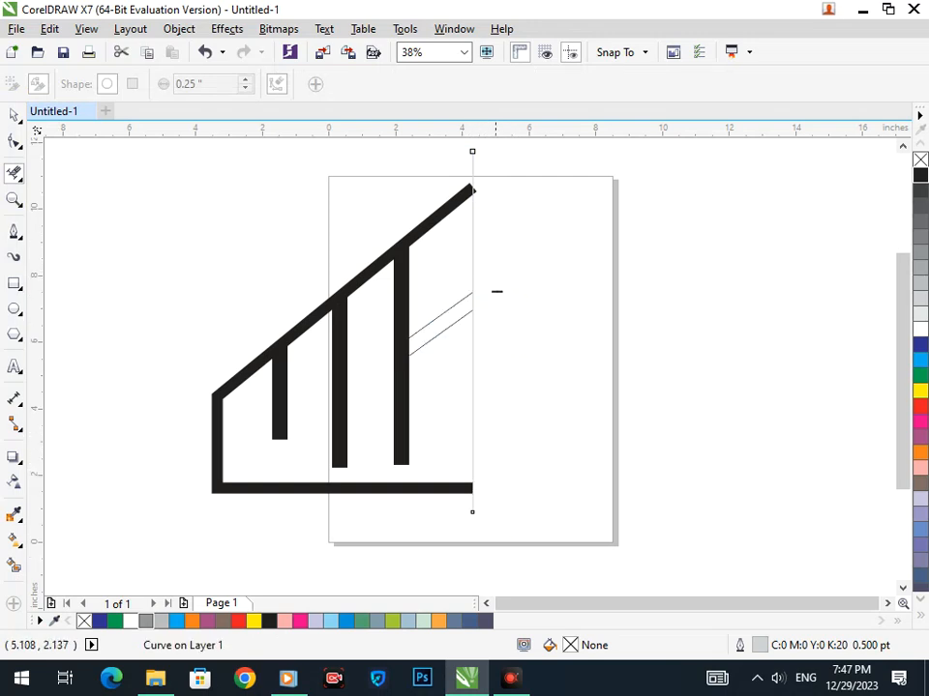
click(472, 443)
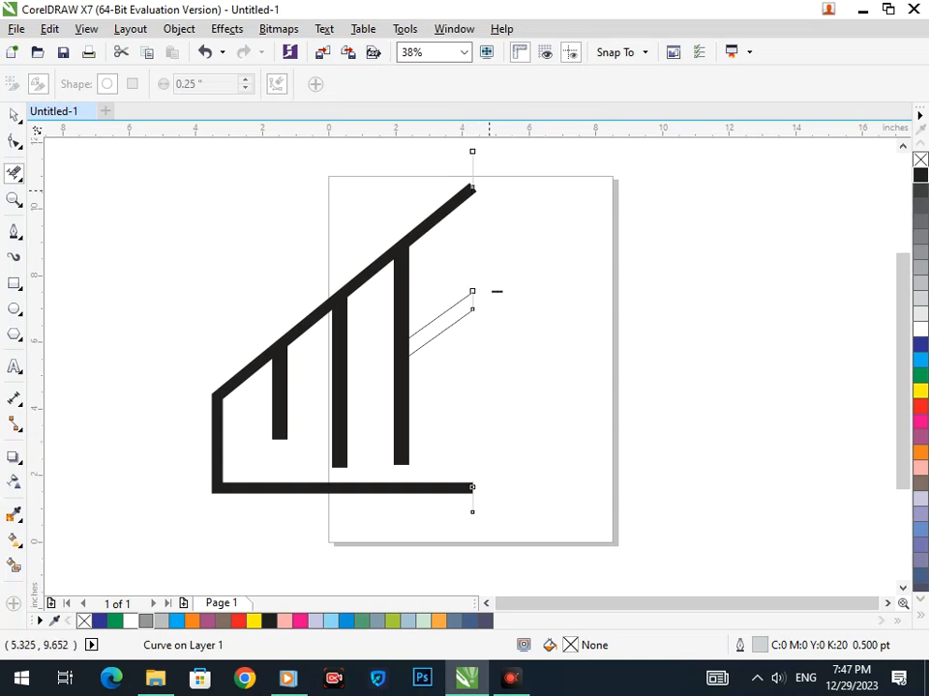
click(472, 174)
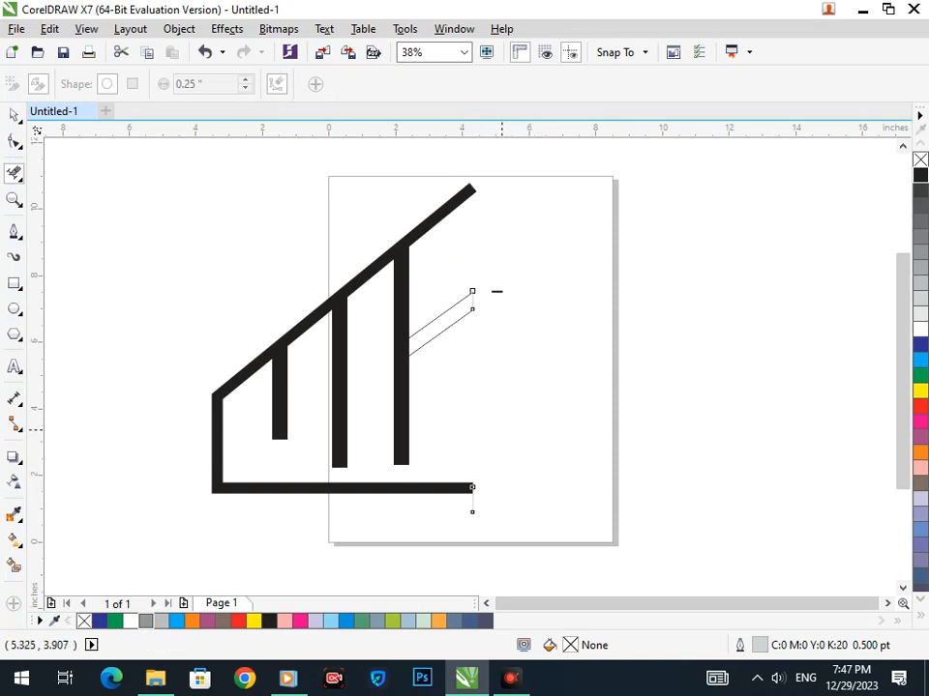
Remove a leftover small dash, then Smart Fill the trimmed diagonal outline.
drag(535, 306, 545, 313)
drag(107, 345, 314, 421)
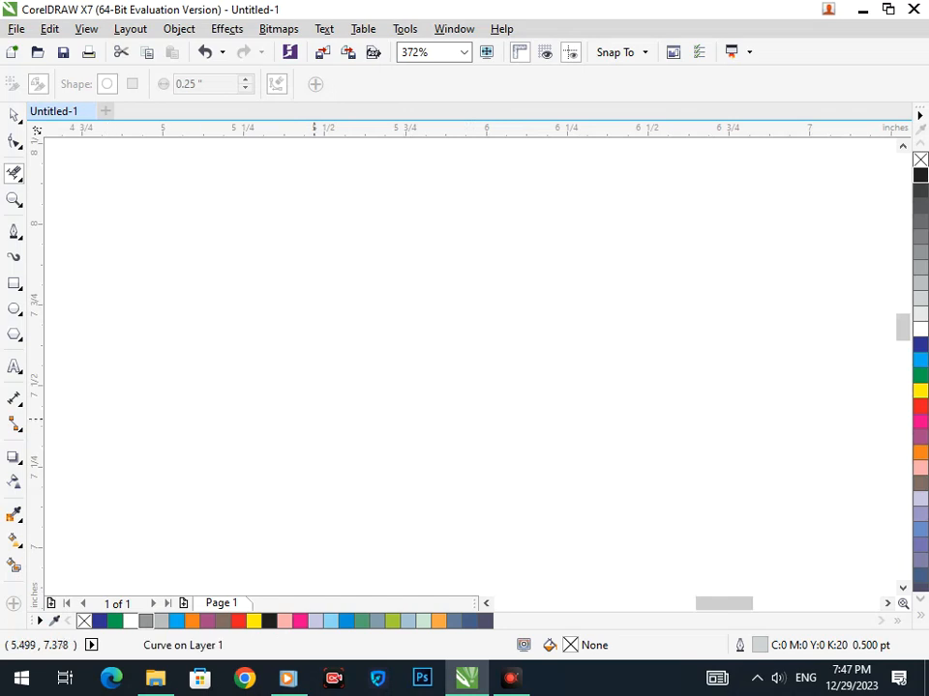
key(F3)
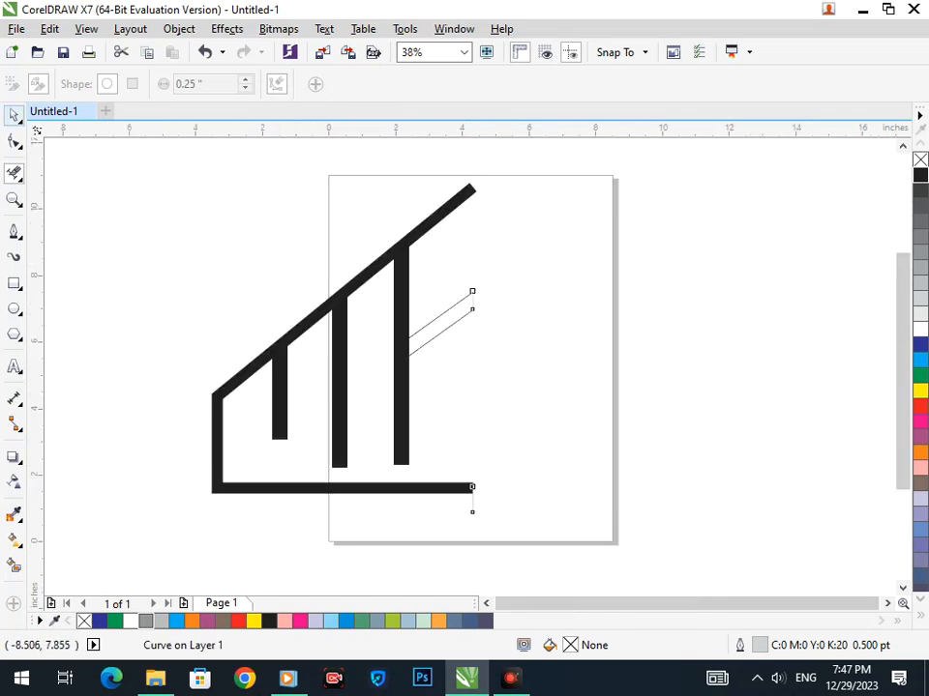
click(13, 115)
click(52, 241)
click(14, 566)
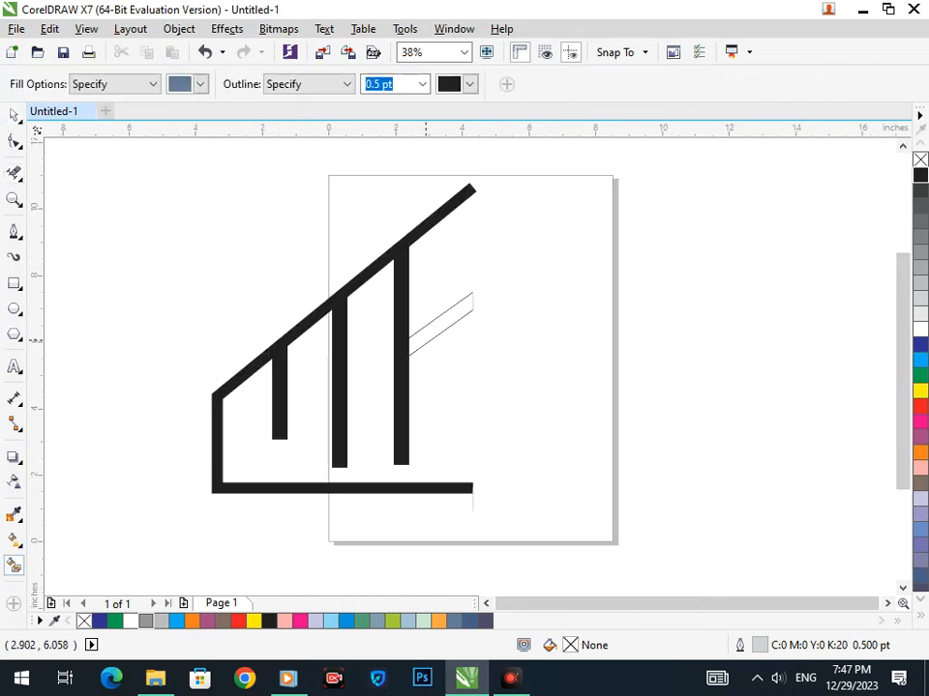
click(424, 339)
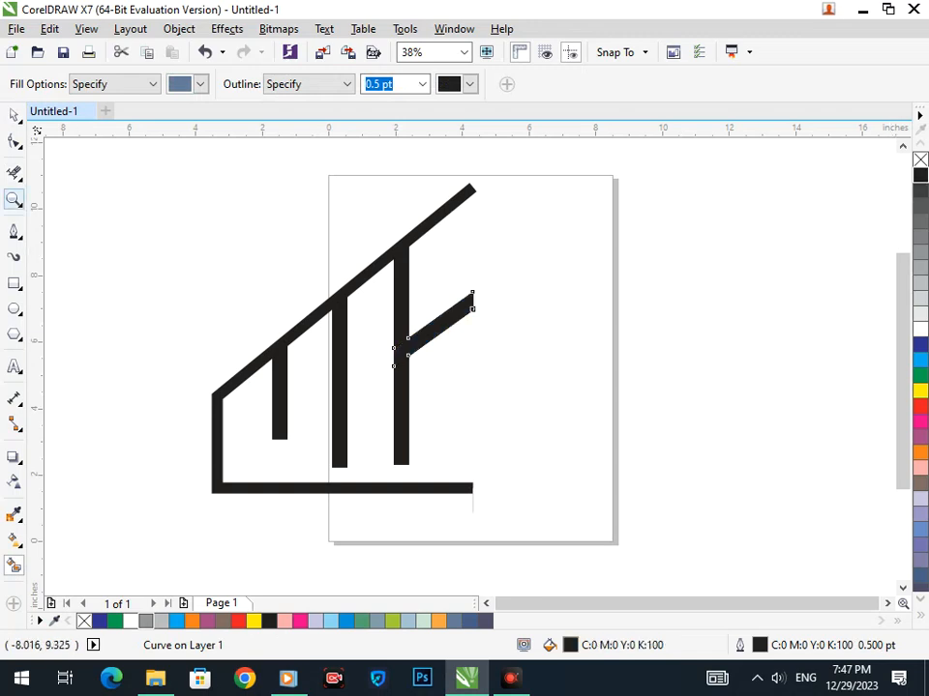
Give the third vertical bar and the diagonal bar a dark blue fill and outline.
click(13, 115)
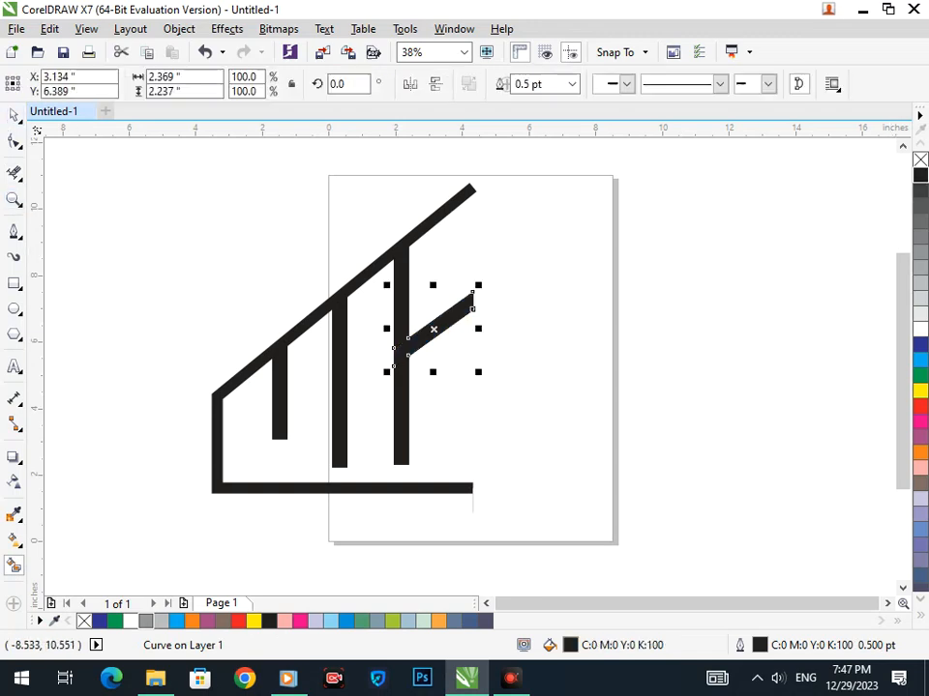
click(218, 253)
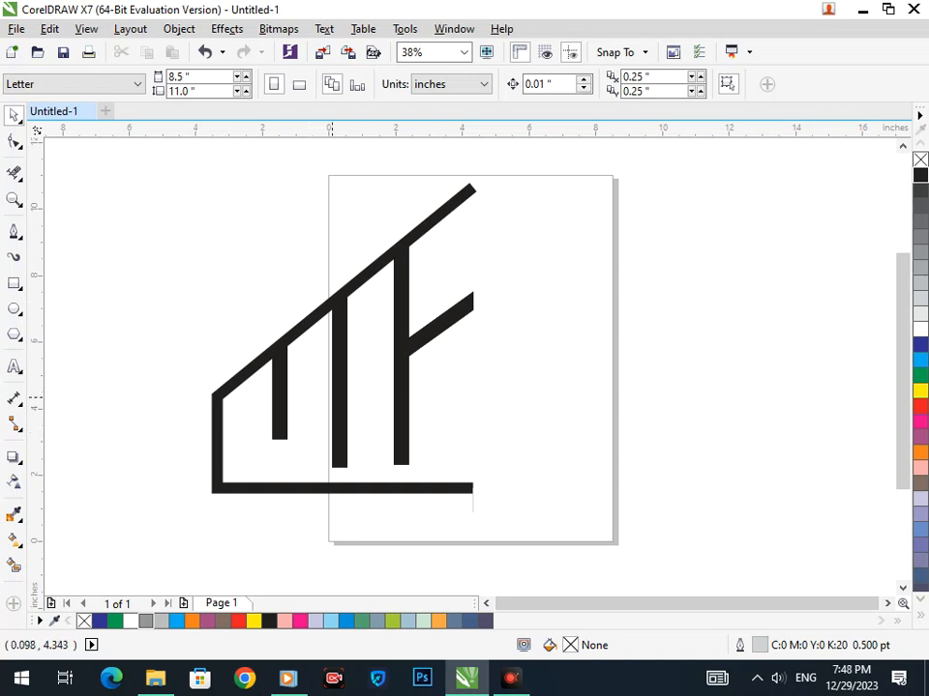
drag(305, 488, 247, 499)
key(ctrl+z)
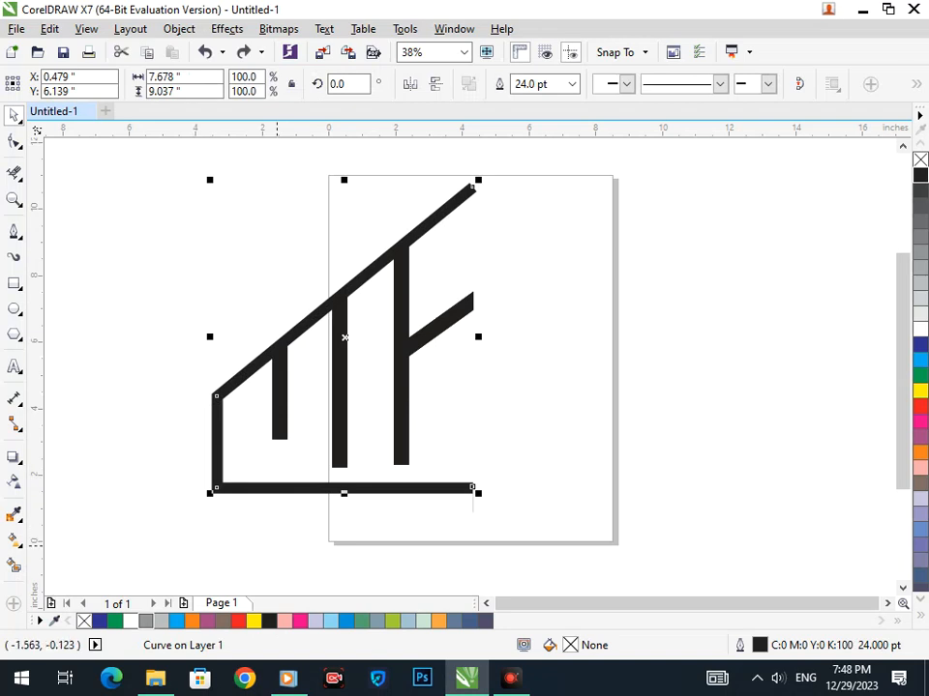
click(375, 430)
drag(406, 425, 402, 452)
key(ctrl+z)
shift+click(446, 317)
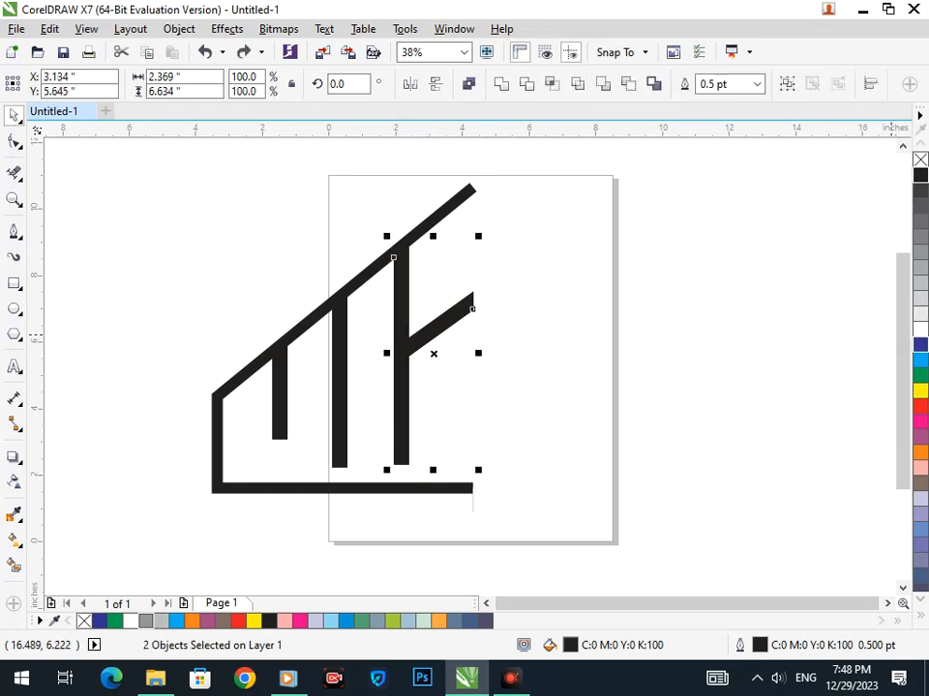
click(919, 344)
right_click(919, 345)
click(449, 353)
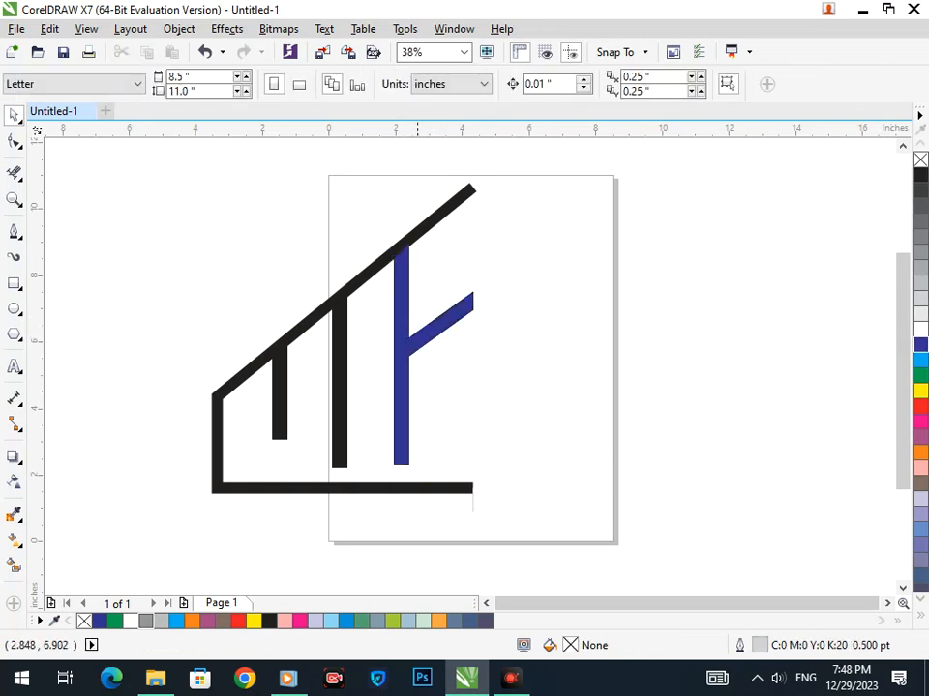
Draw a two-point vertical line up from the blue bar's edge to the roof.
scroll(402, 234, up, 5)
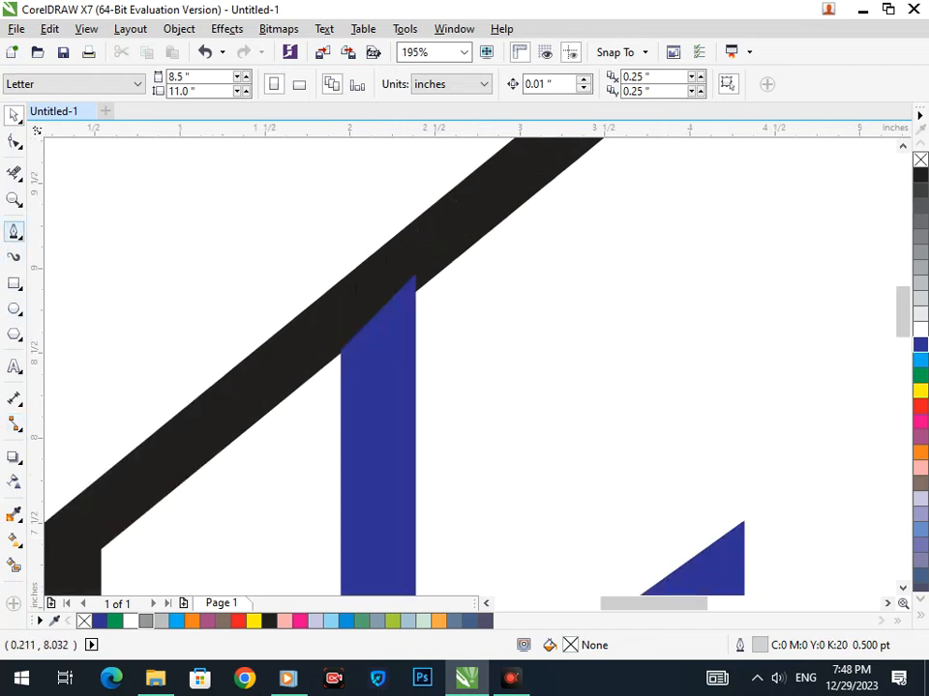
click(19, 237)
click(78, 249)
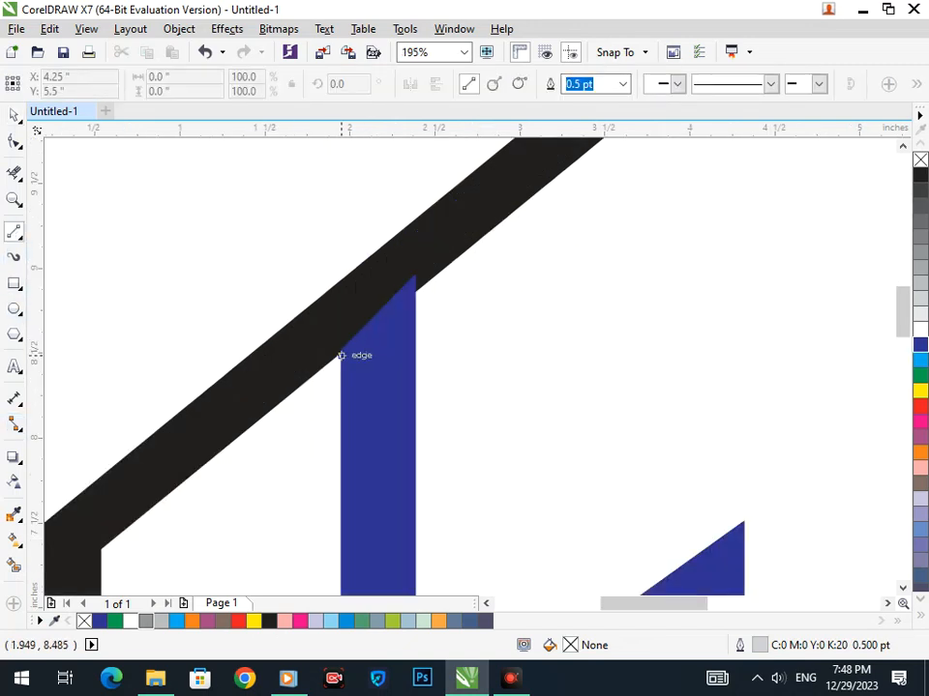
drag(341, 370, 339, 227)
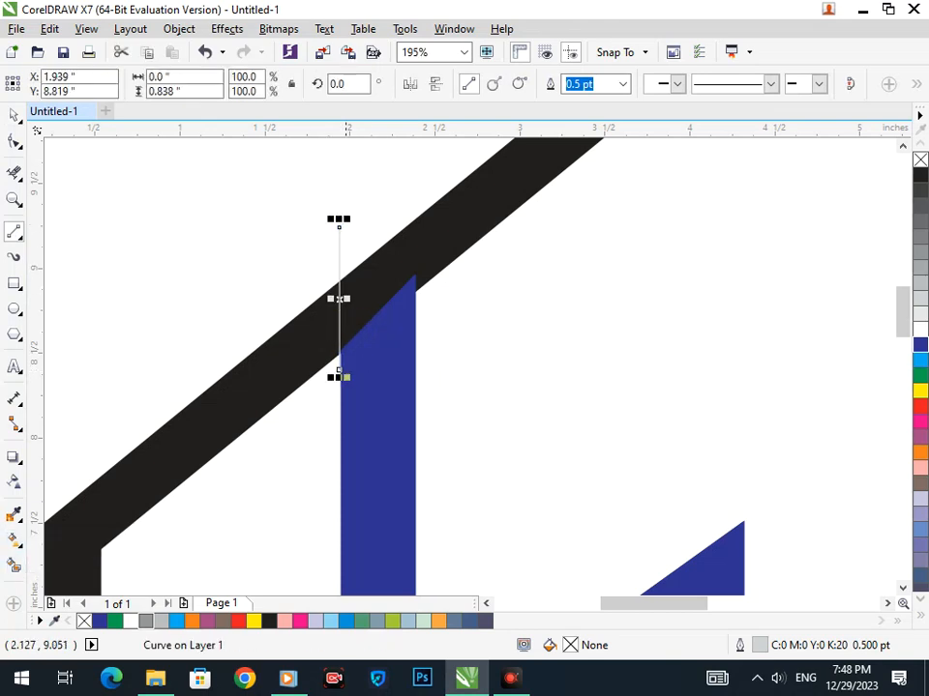
click(14, 566)
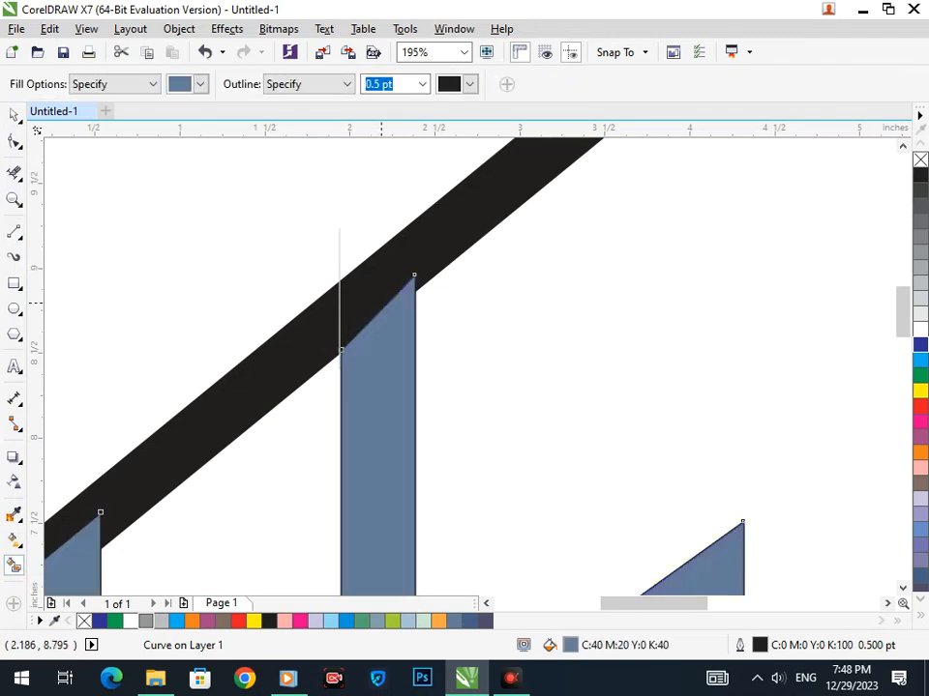
key(ctrl+z)
click(14, 115)
click(83, 161)
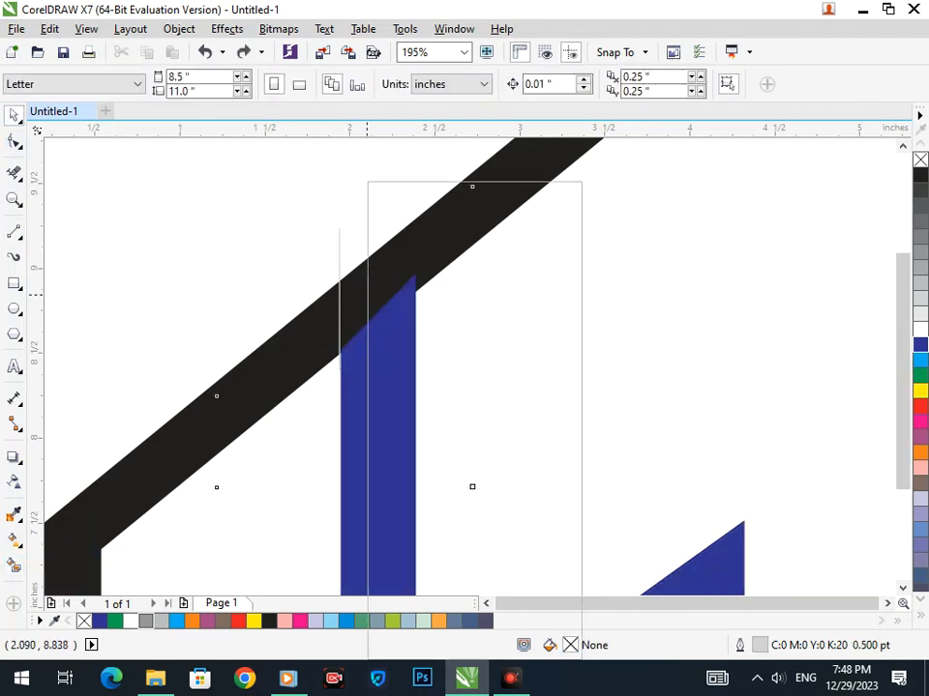
key(F3)
Convert the black building outline stroke into a filled object.
right_click(368, 294)
click(272, 278)
click(208, 227)
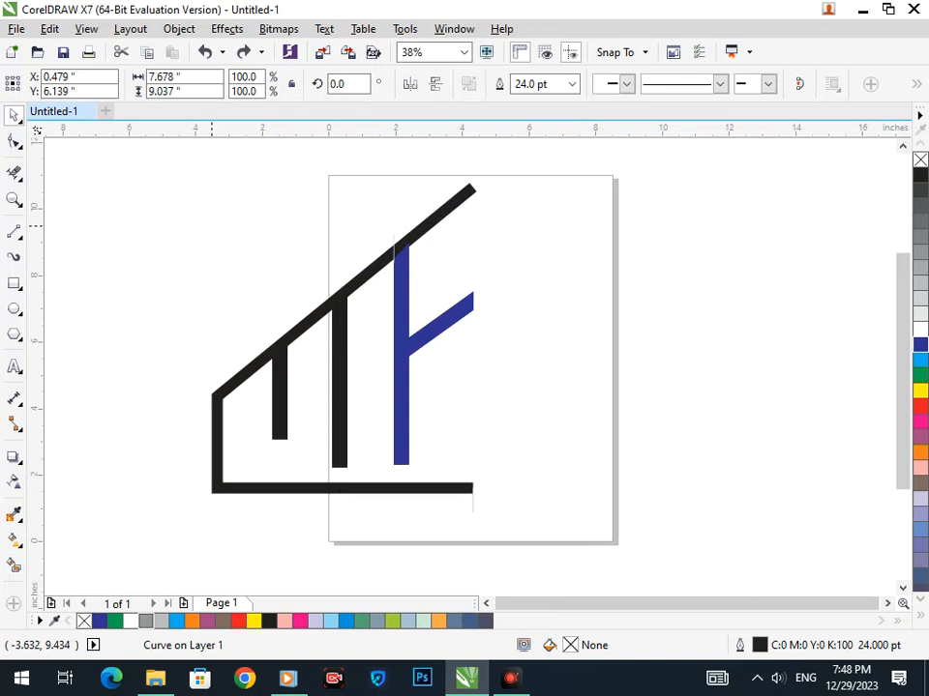
drag(429, 223, 444, 185)
key(ctrl+z)
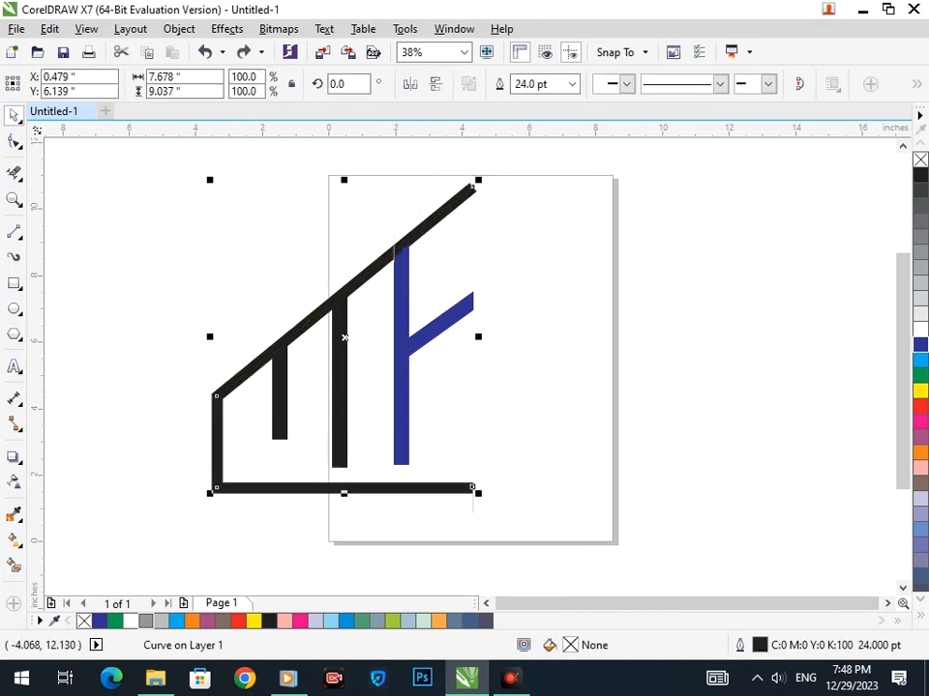
click(179, 29)
click(270, 408)
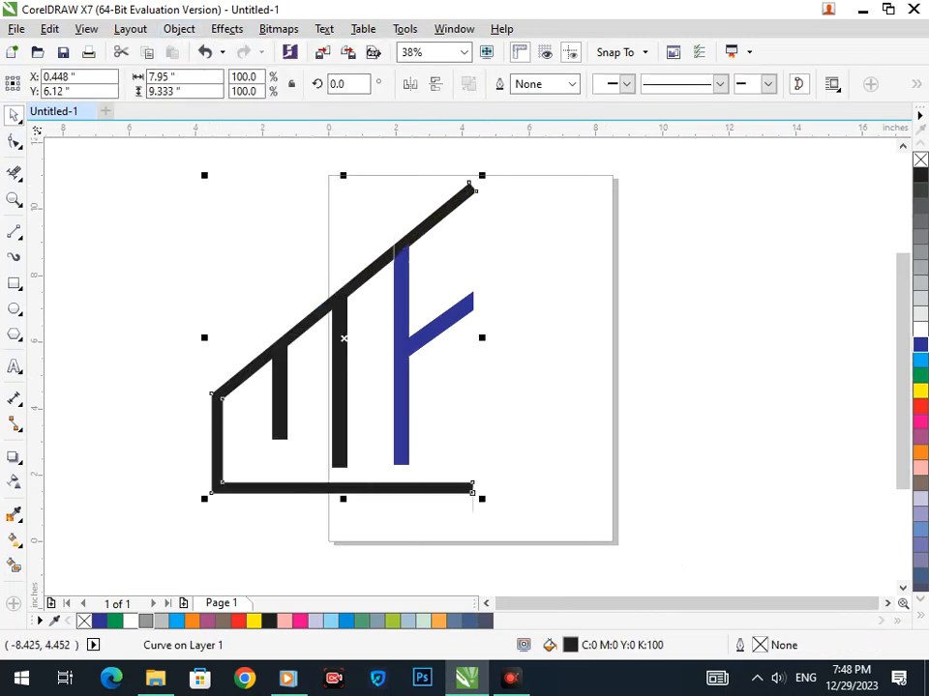
Smart Fill the top slanted roof piece, undoing an accidental whole-logo fill.
click(13, 565)
click(445, 211)
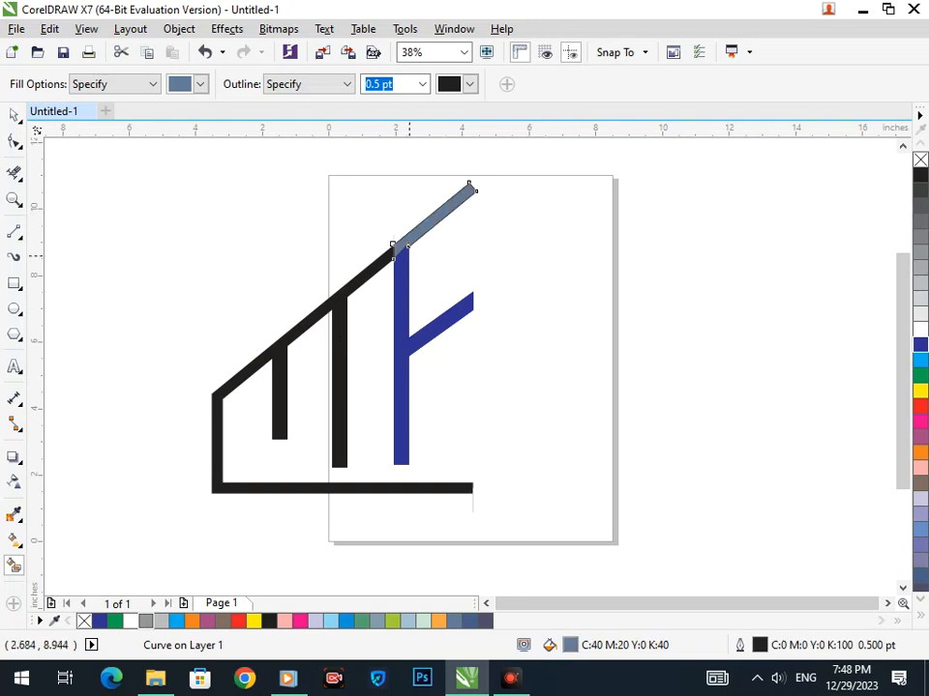
click(403, 322)
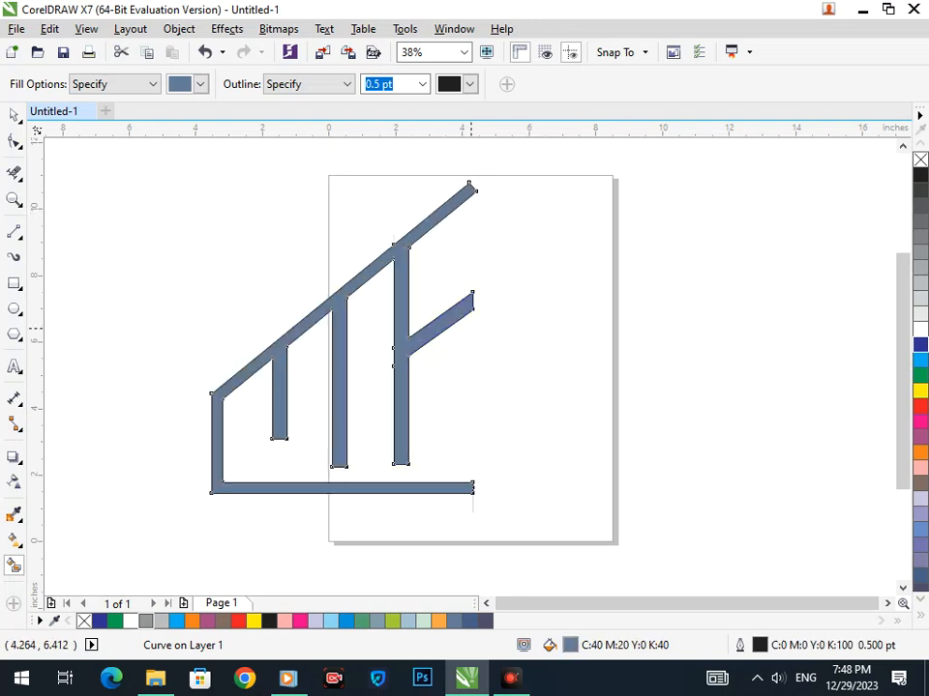
key(ctrl+z)
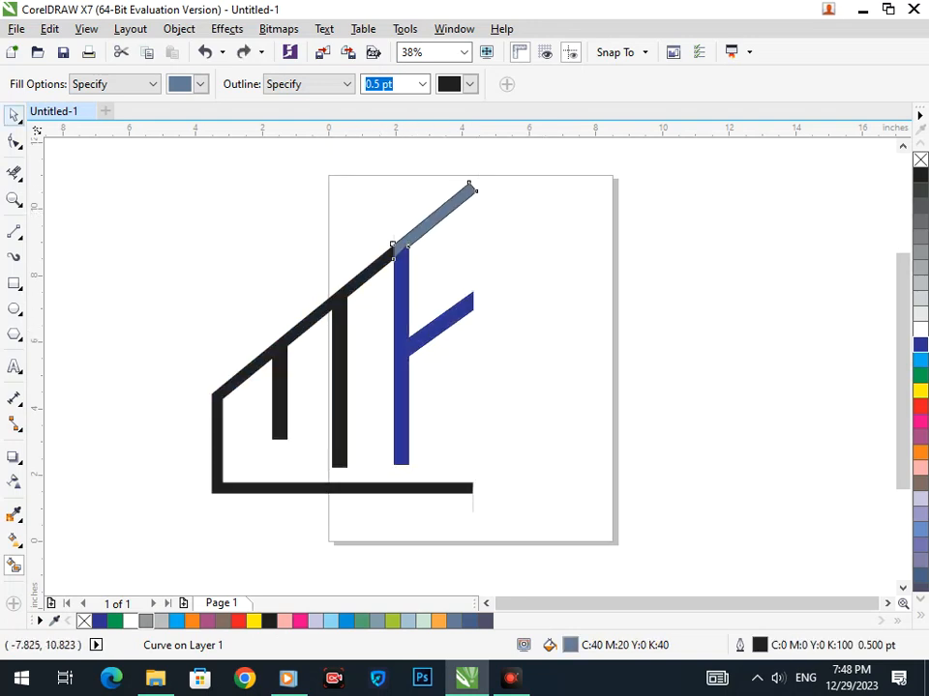
Nudge the blue diagonal and give the roof piece the F's blue fill and outline.
click(13, 115)
click(126, 222)
mouse_move(411, 340)
mouse_down()
mouse_move(410, 371)
mouse_move(421, 333)
mouse_up()
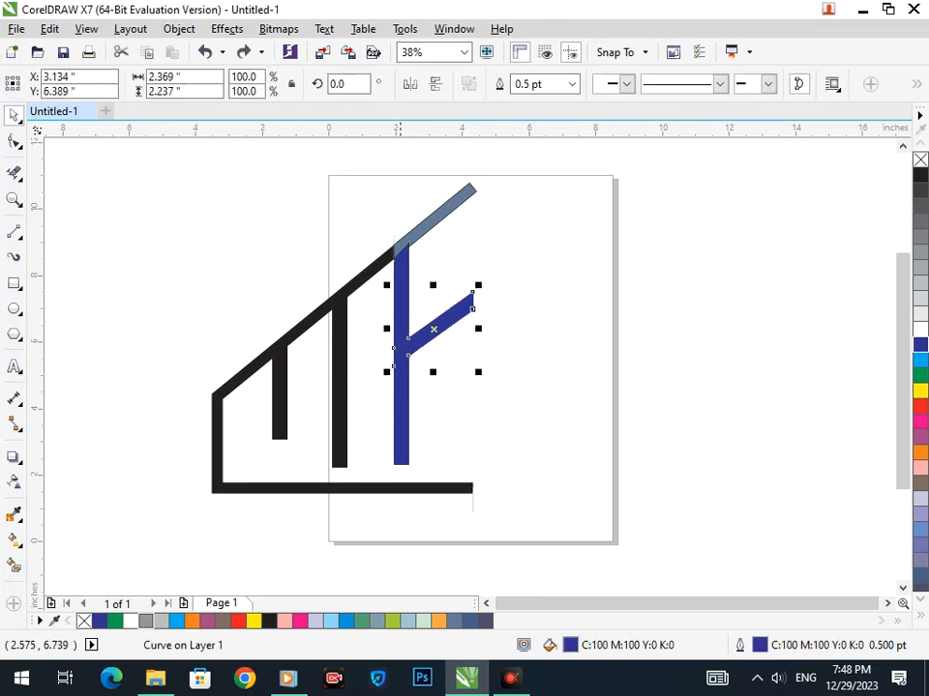
click(399, 245)
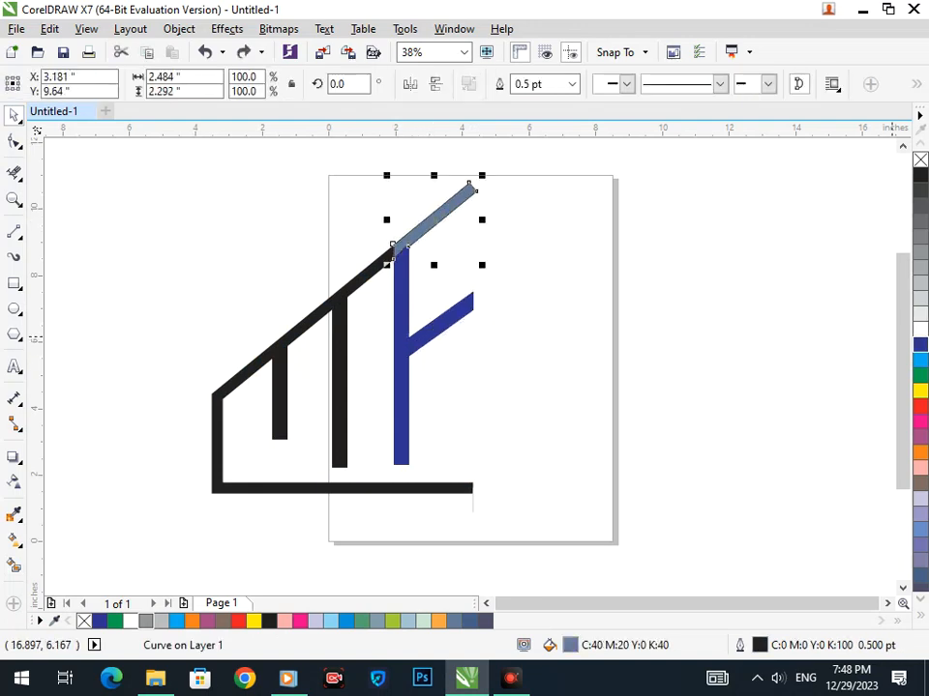
click(920, 344)
right_click(920, 344)
click(593, 368)
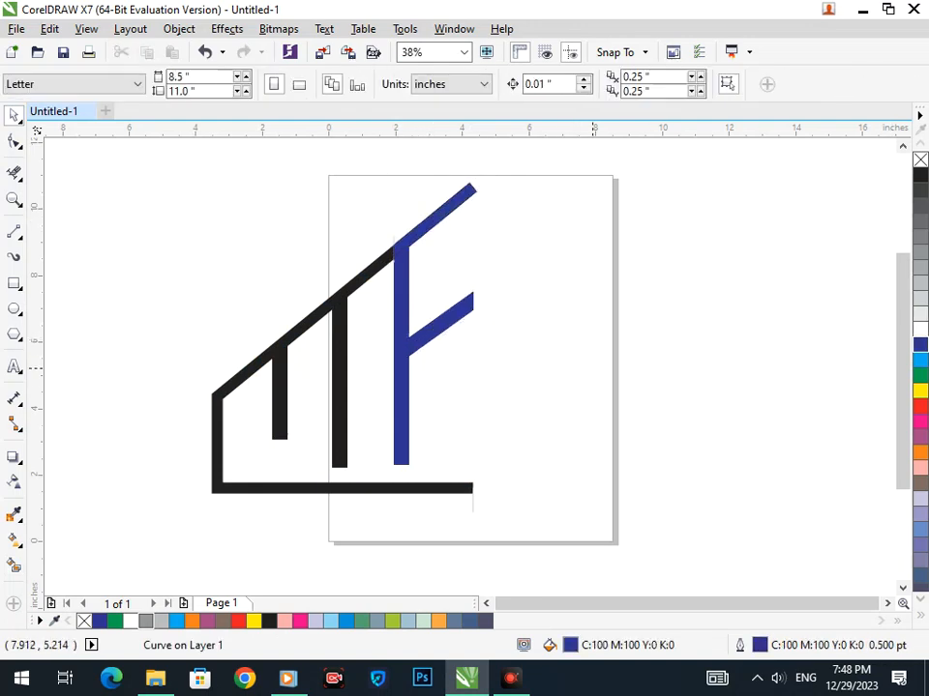
Zoom into the blue-black junction and drag the blue shape's corner node onto the roof edge.
key(F2)
drag(400, 235, 433, 277)
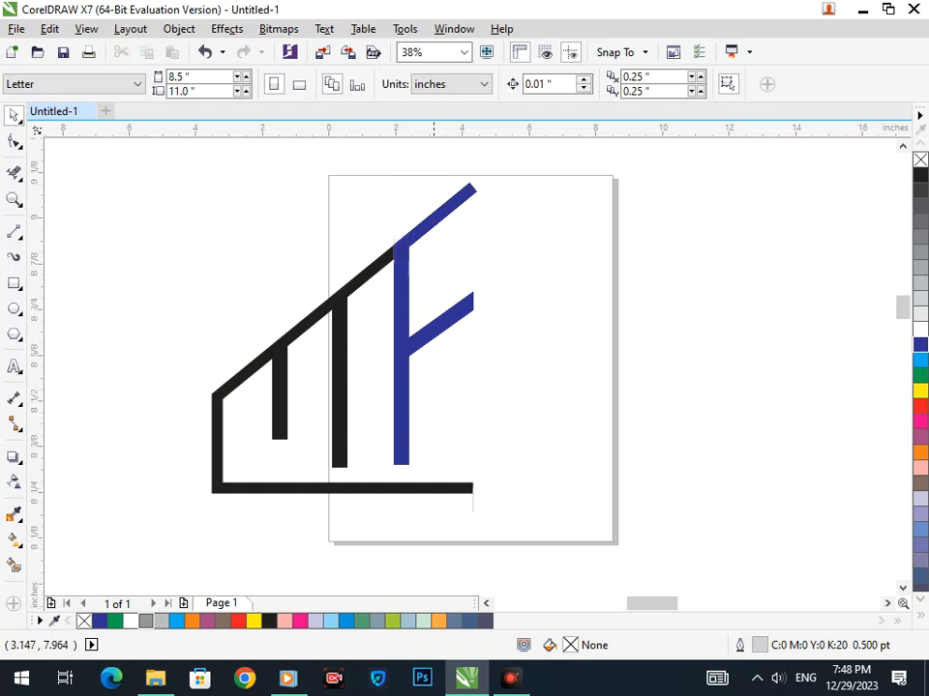
key(F3)
key(F2)
drag(371, 223, 437, 288)
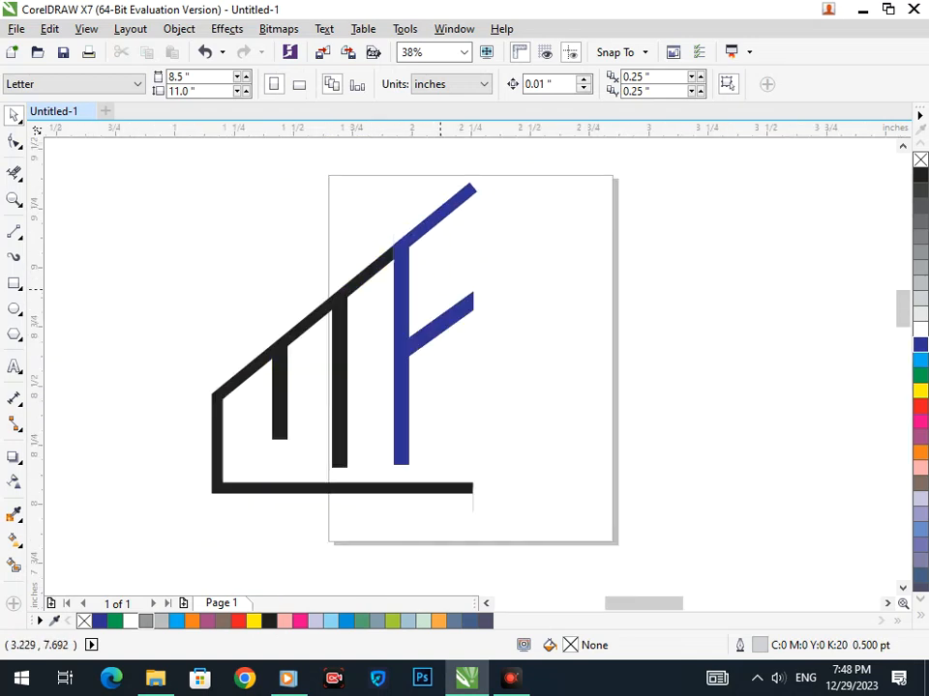
key(F2)
drag(365, 290, 447, 406)
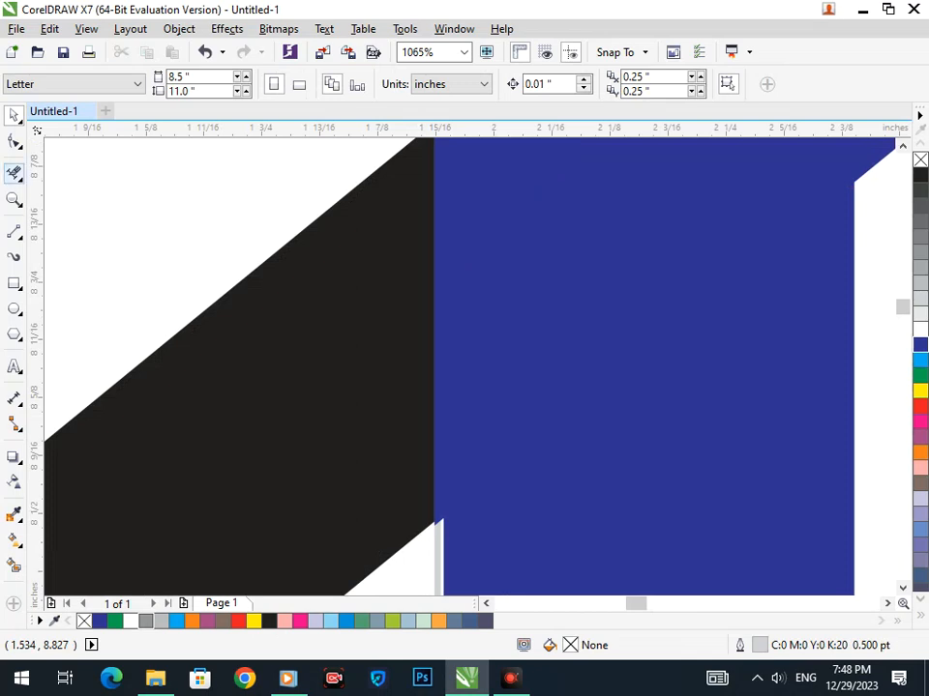
click(14, 141)
click(440, 504)
drag(437, 519, 445, 504)
Snap the blue shape's top-left node flush onto the roof edge.
key(F3)
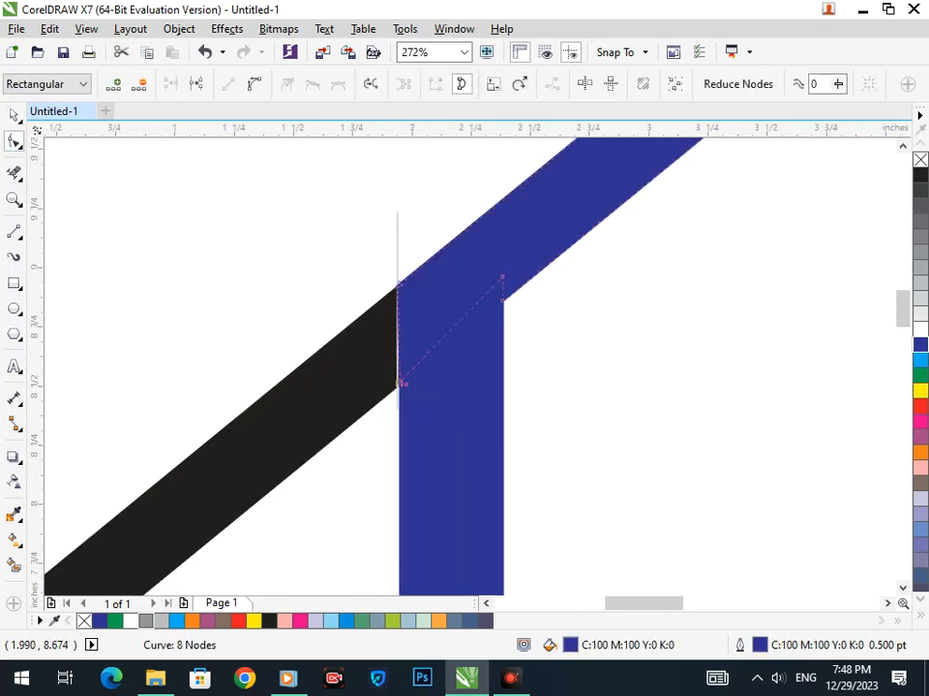
key(F2)
drag(376, 261, 447, 322)
drag(377, 312, 379, 310)
key(F3)
key(F3)
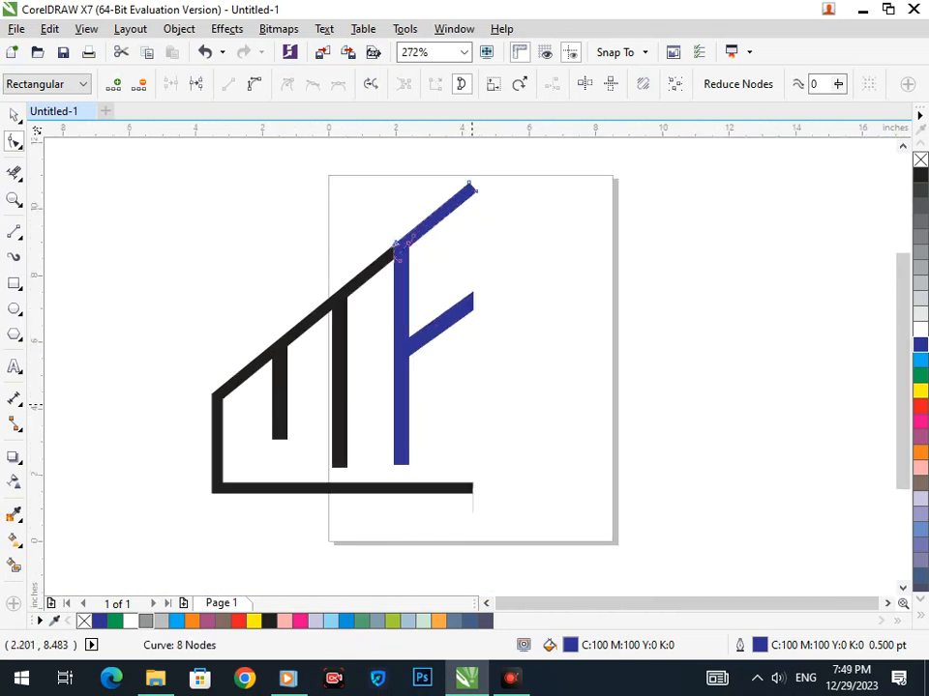
Clear the selection and undo an accidental move of the middle black bar.
click(13, 115)
click(121, 201)
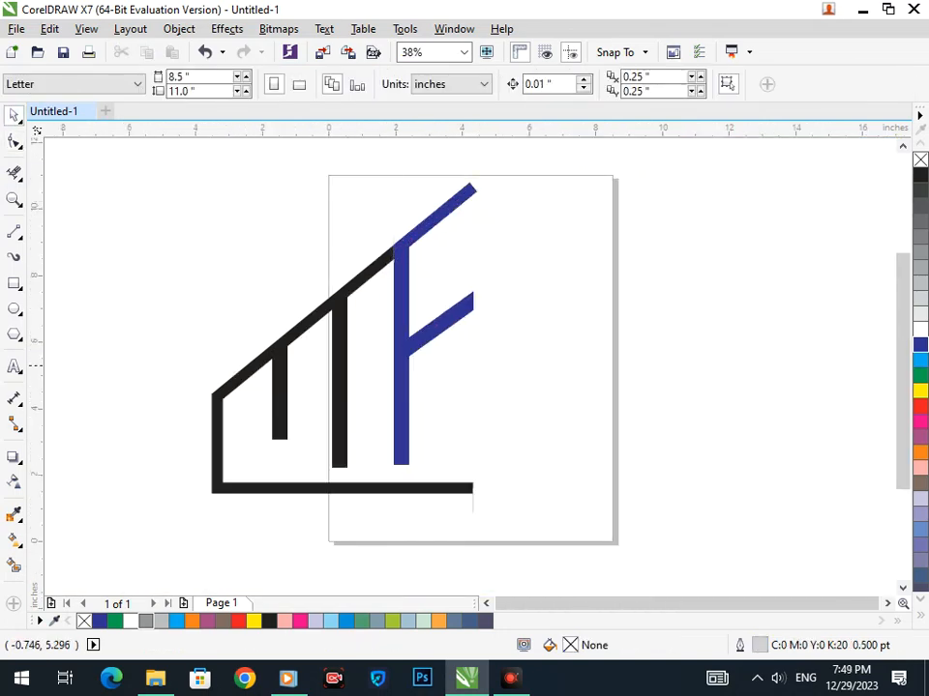
drag(340, 451, 340, 466)
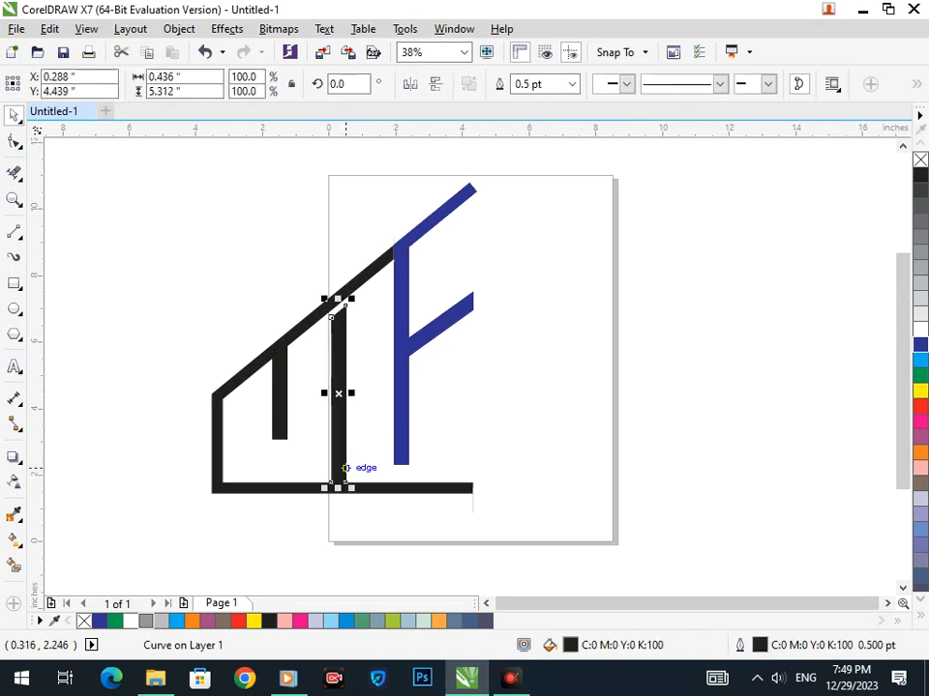
key(ctrl+z)
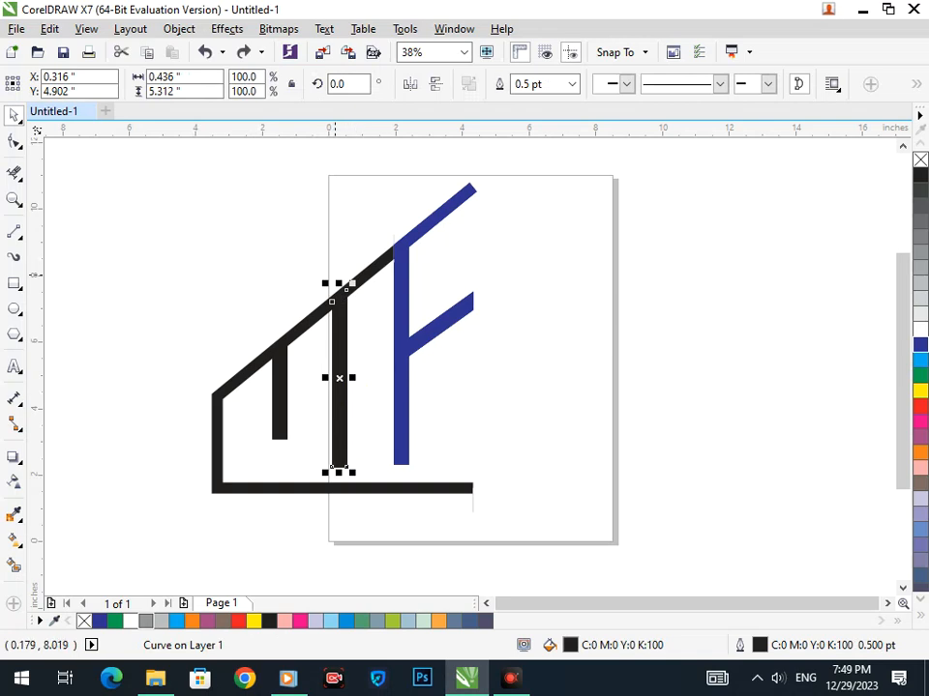
drag(332, 270, 383, 335)
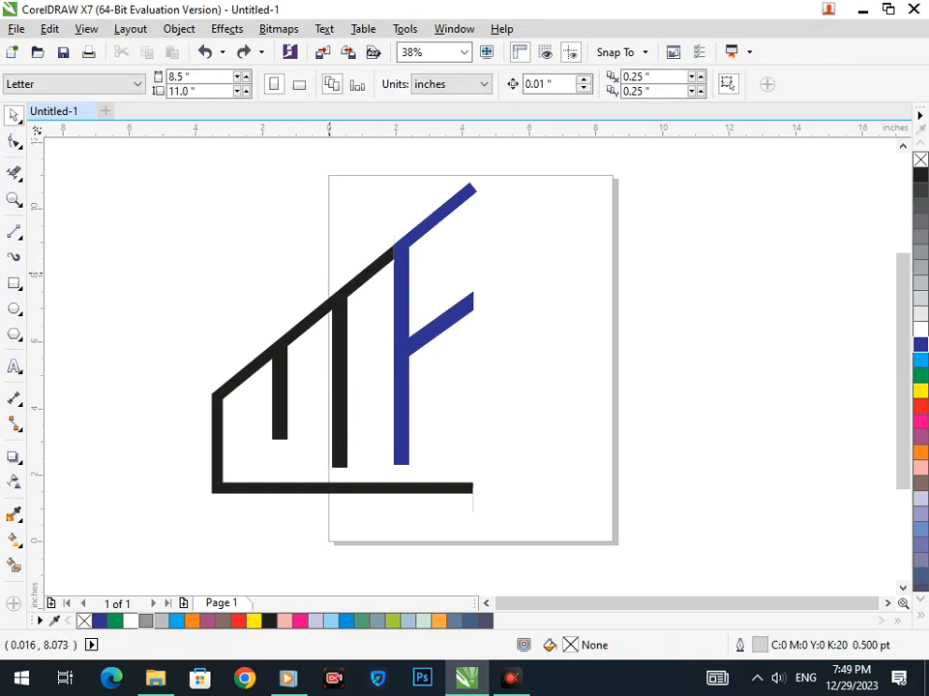
Draw a vertical freehand line from the middle bar's corner up through the roof.
scroll(329, 275, up, 5)
click(14, 233)
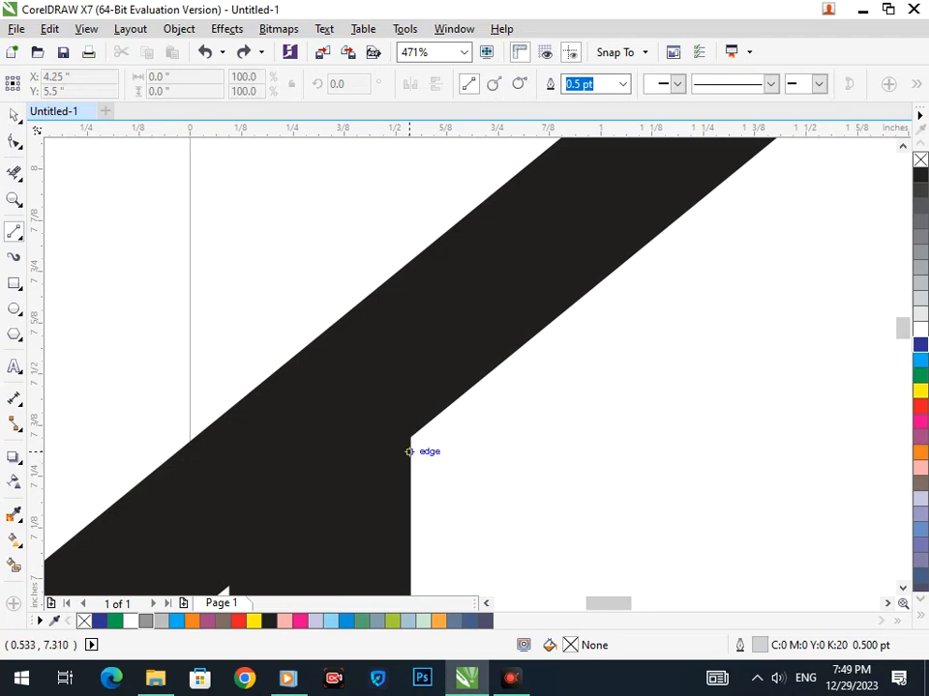
click(408, 452)
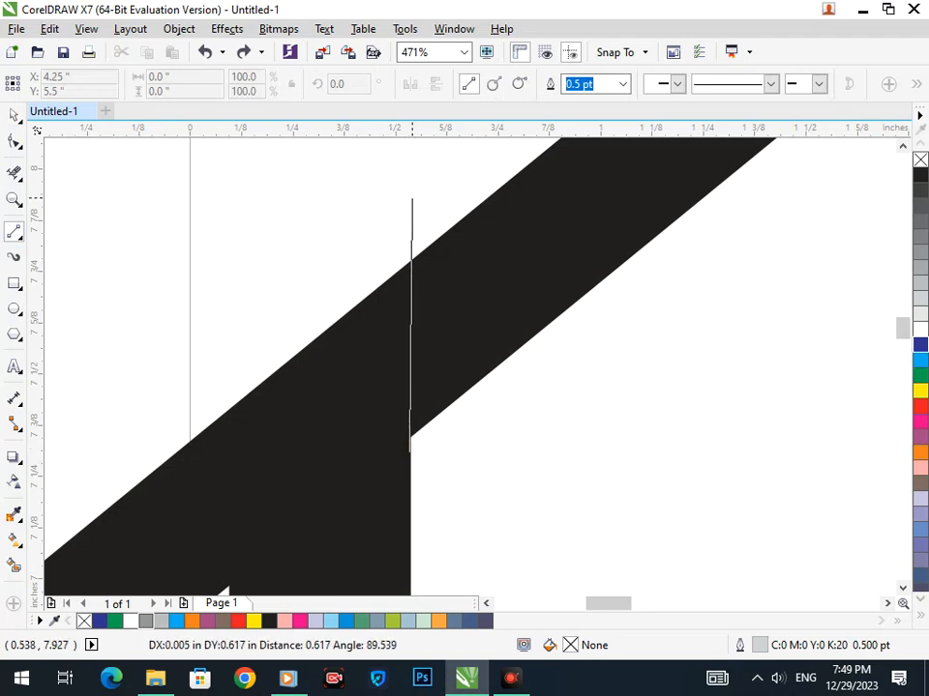
click(408, 197)
key(Down)
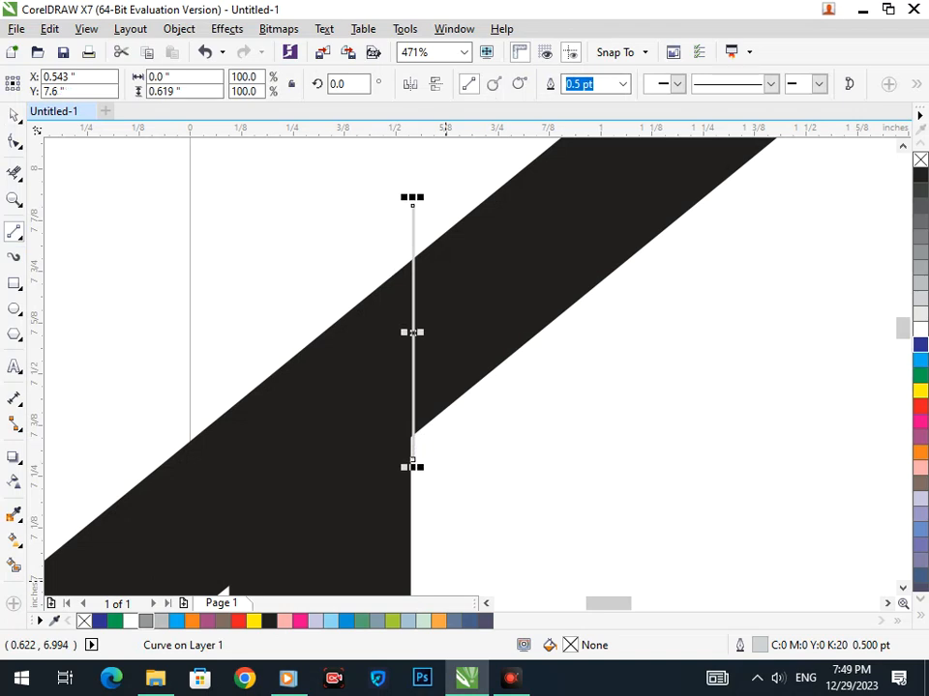
Smart Fill the outline area, the middle bar and the left bar blue-grey.
click(14, 565)
click(233, 467)
key(shift+F4)
click(334, 418)
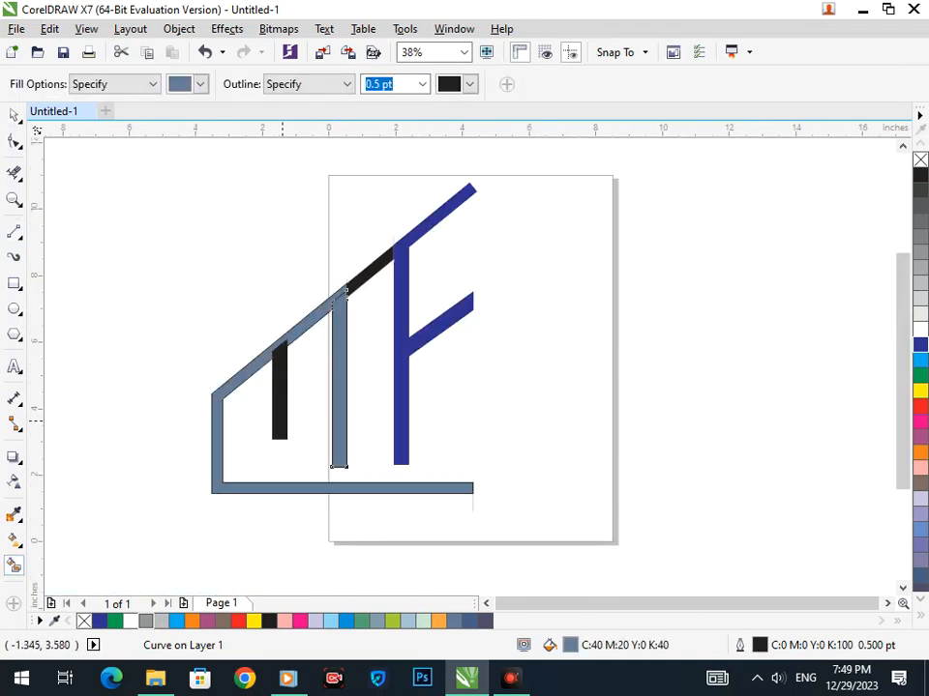
click(278, 416)
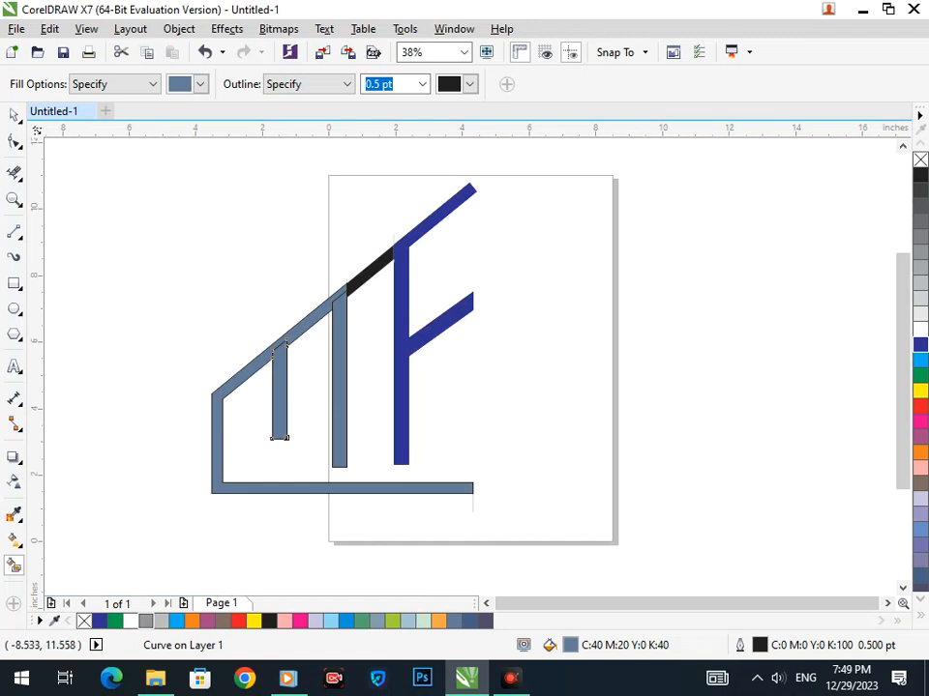
Select the left bar, outline and middle bar to check them, then deselect.
click(14, 115)
click(105, 237)
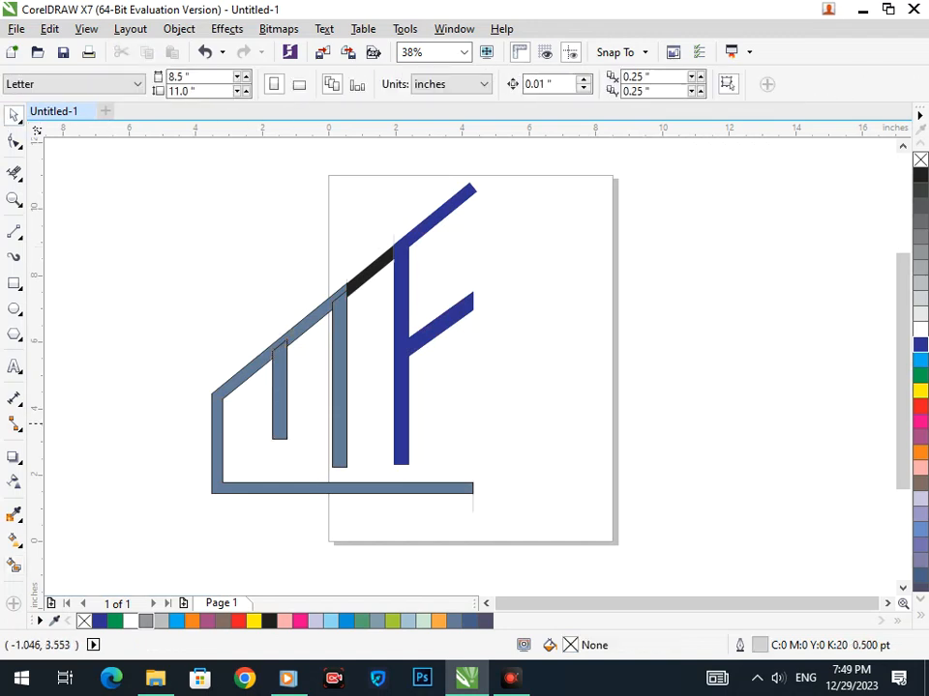
click(279, 433)
shift+click(220, 482)
shift+click(338, 420)
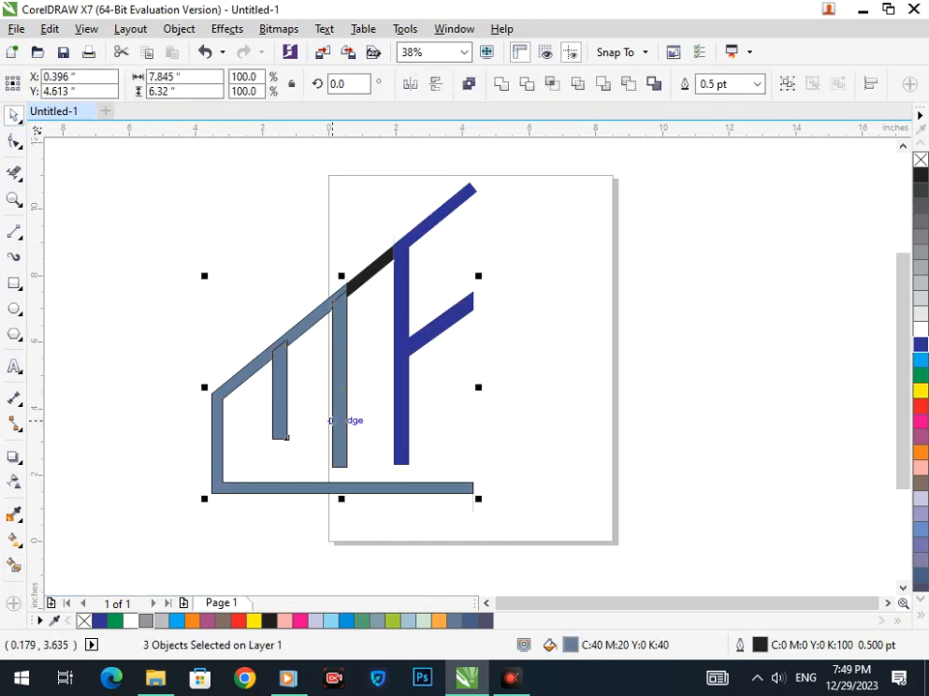
click(582, 377)
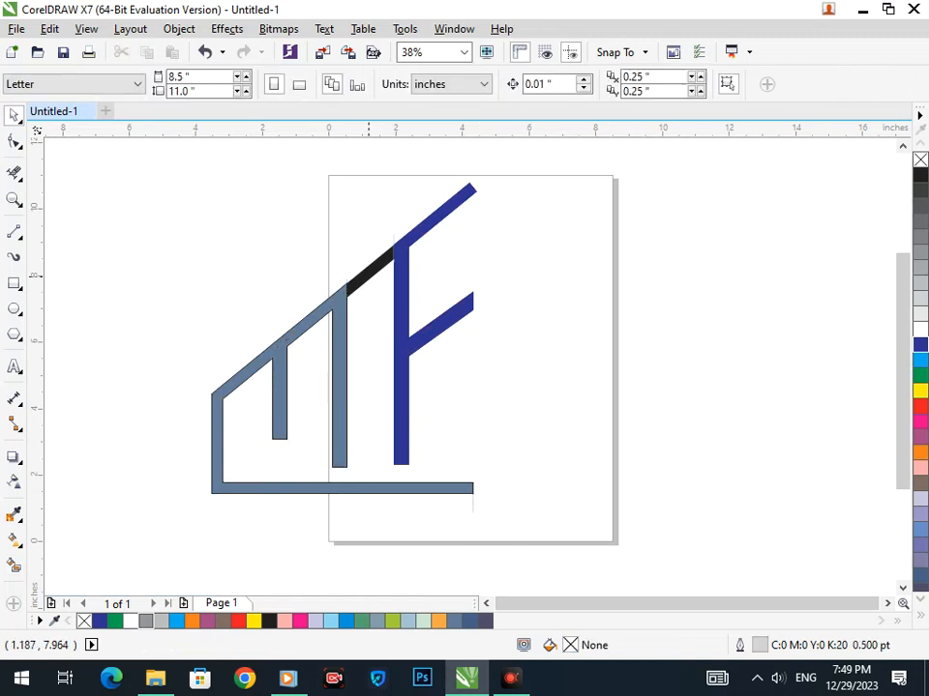
Draw a helper rectangle over the black roof piece, widened slightly to the left.
key(F2)
drag(321, 226, 432, 295)
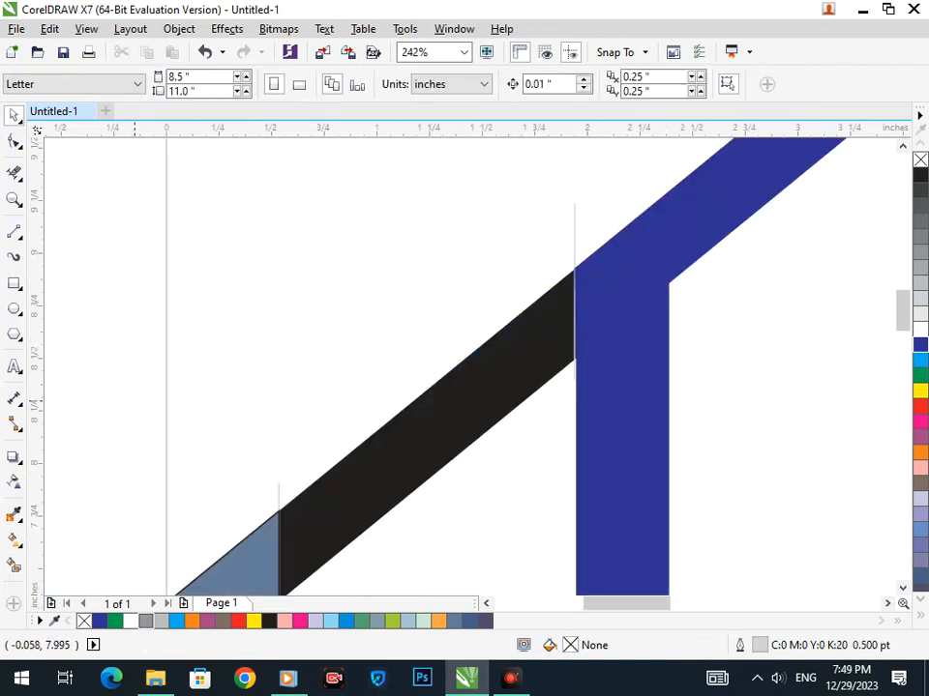
scroll(353, 241, down, 5)
scroll(353, 242, up, 4)
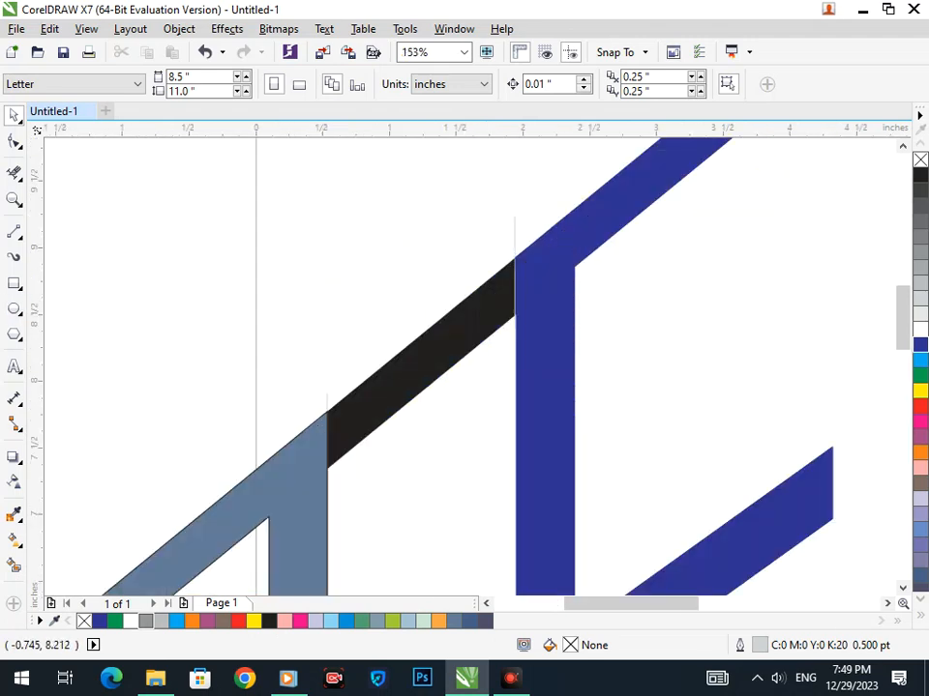
key(F6)
mouse_move(362, 211)
mouse_down()
mouse_move(459, 504)
mouse_move(495, 531)
mouse_up()
drag(355, 370, 337, 370)
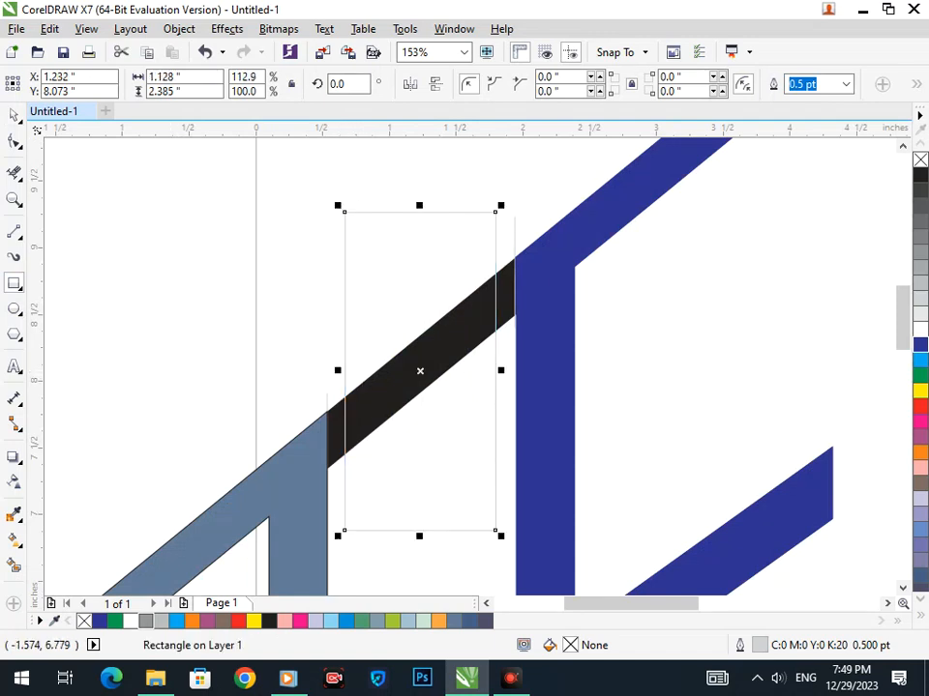
Smart Fill the roof band section inside the helper rectangle.
click(13, 566)
click(383, 395)
click(13, 115)
click(300, 257)
Delete the helper rectangle, the dark slivers and the two leftover lines.
click(449, 288)
key(Delete)
click(498, 308)
key(Delete)
click(515, 242)
key(Delete)
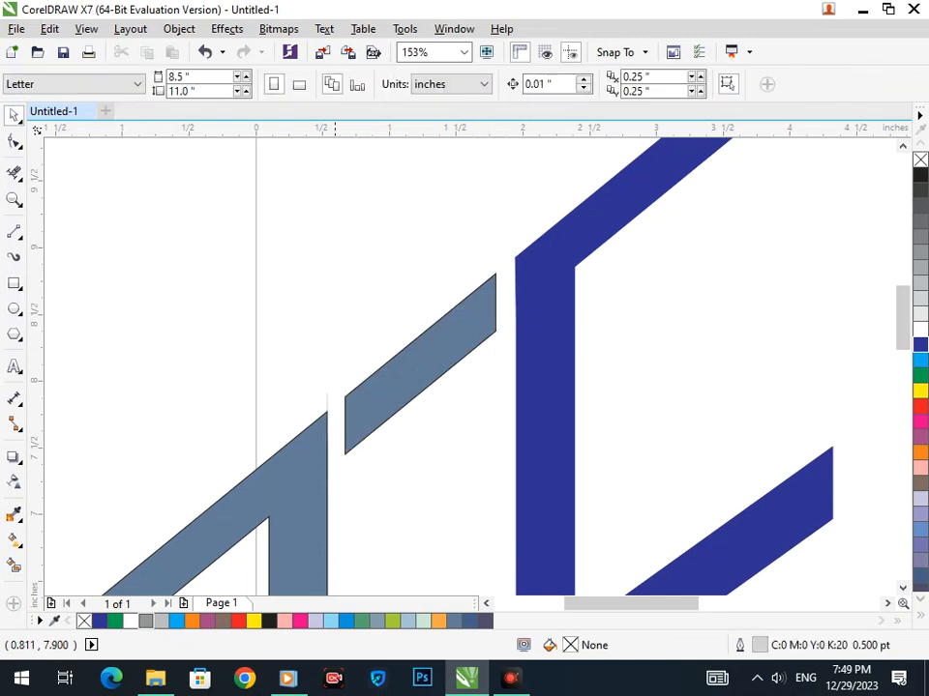
click(326, 395)
key(Delete)
key(shift+F4)
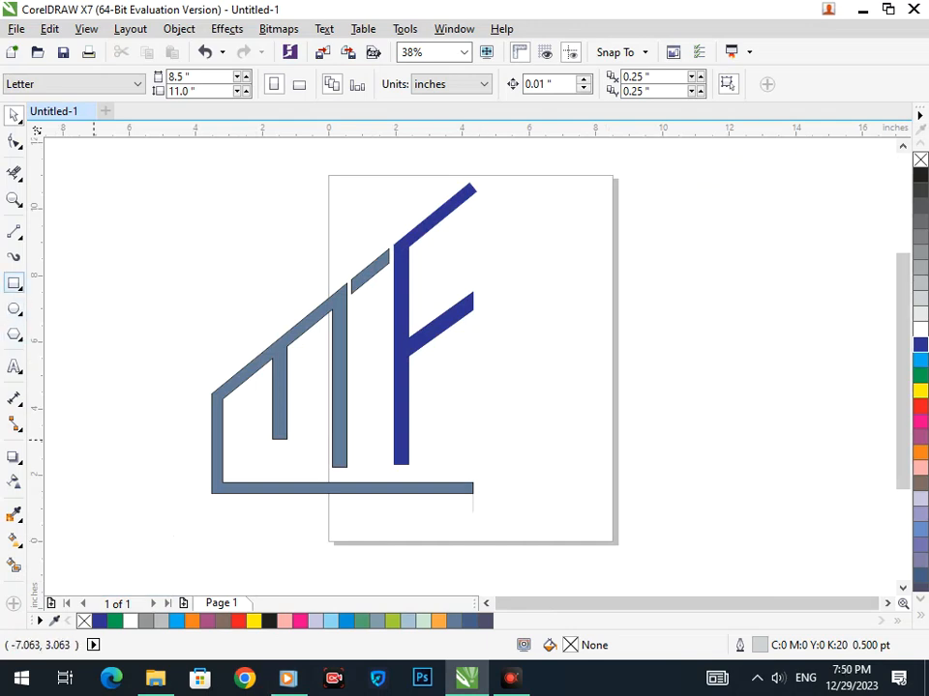
Draw a tall thin bar between the M and F, fill it mauve-pink, nudge it left.
click(14, 283)
drag(366, 305, 384, 468)
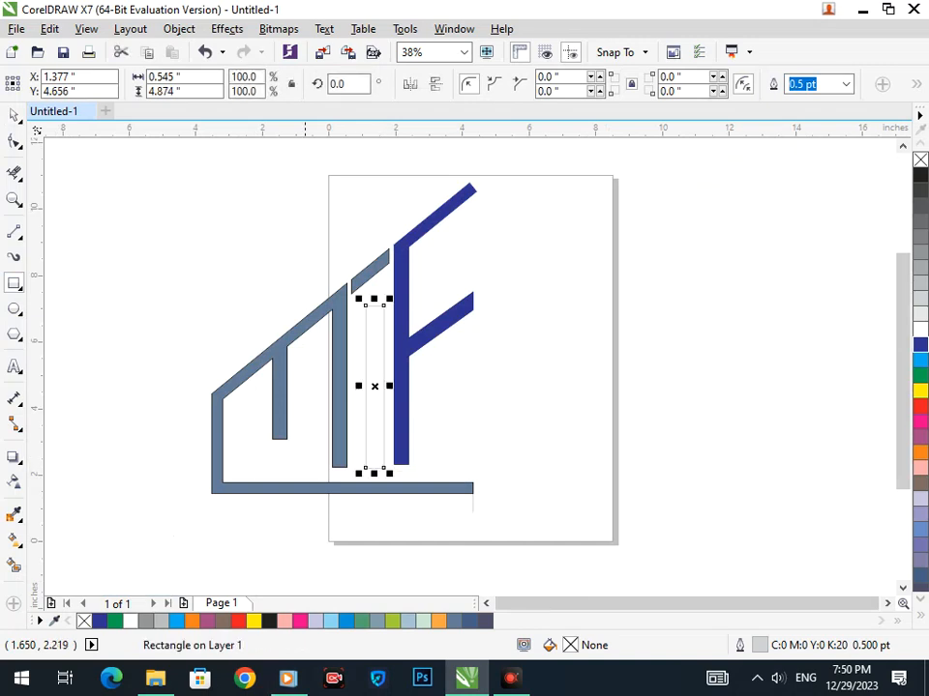
click(920, 437)
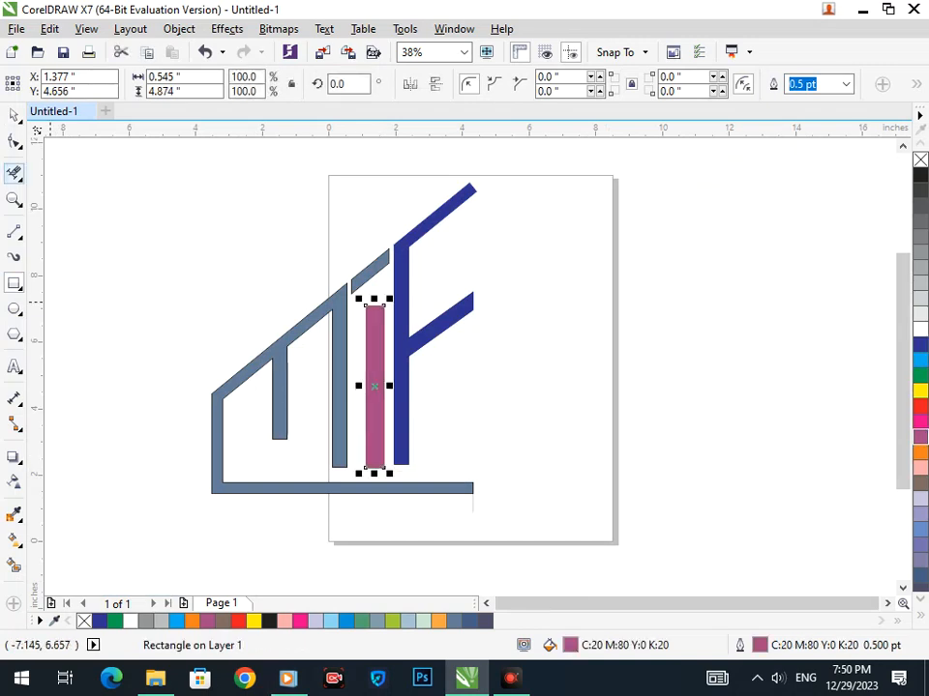
click(14, 114)
drag(370, 367, 365, 366)
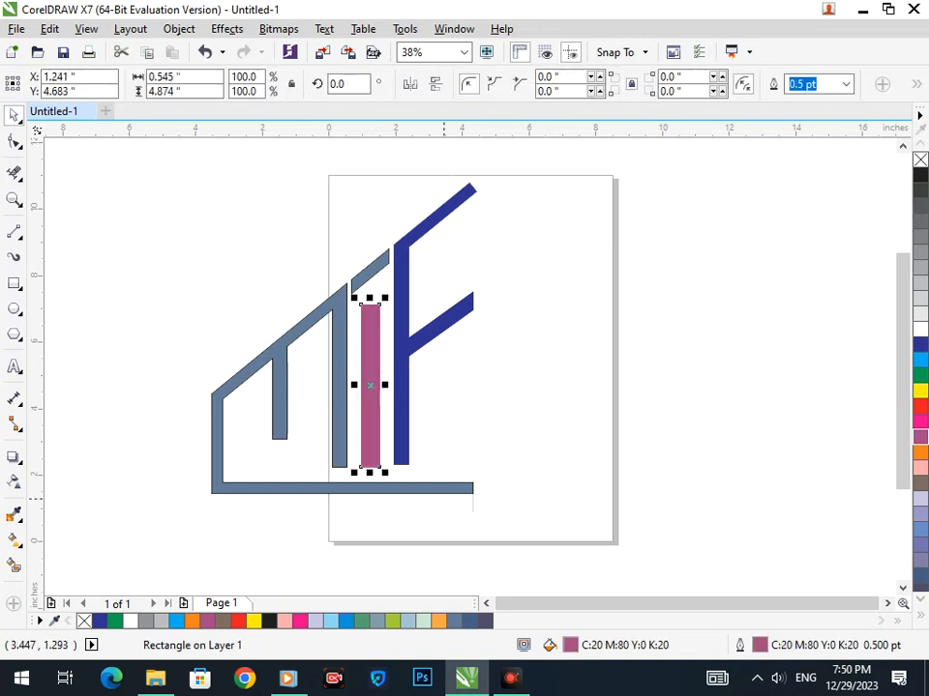
click(501, 414)
scroll(336, 237, up, 4)
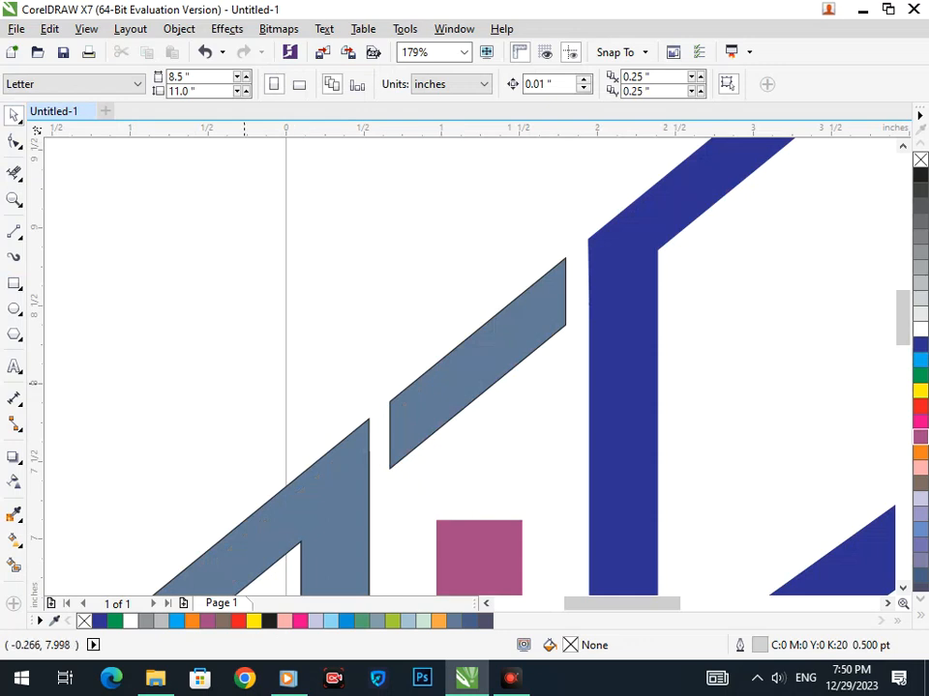
Draw two vertical 2-Point lines up from the bar's corners and Smart Fill the roof between.
click(14, 232)
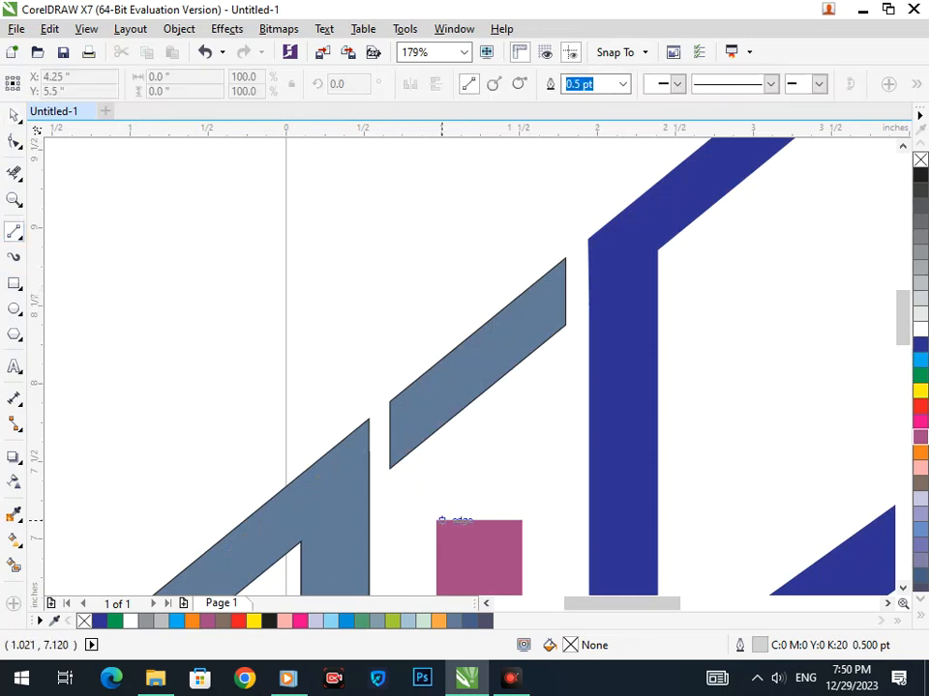
drag(437, 521, 436, 264)
drag(521, 520, 521, 247)
click(14, 565)
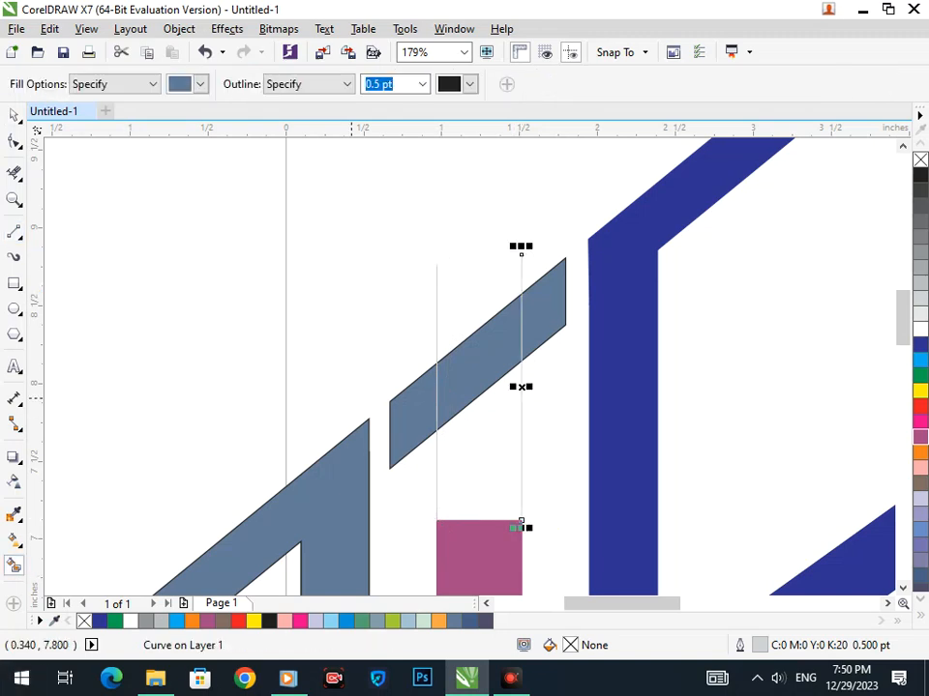
click(474, 359)
click(920, 345)
drag(490, 373, 389, 259)
key(shift+F4)
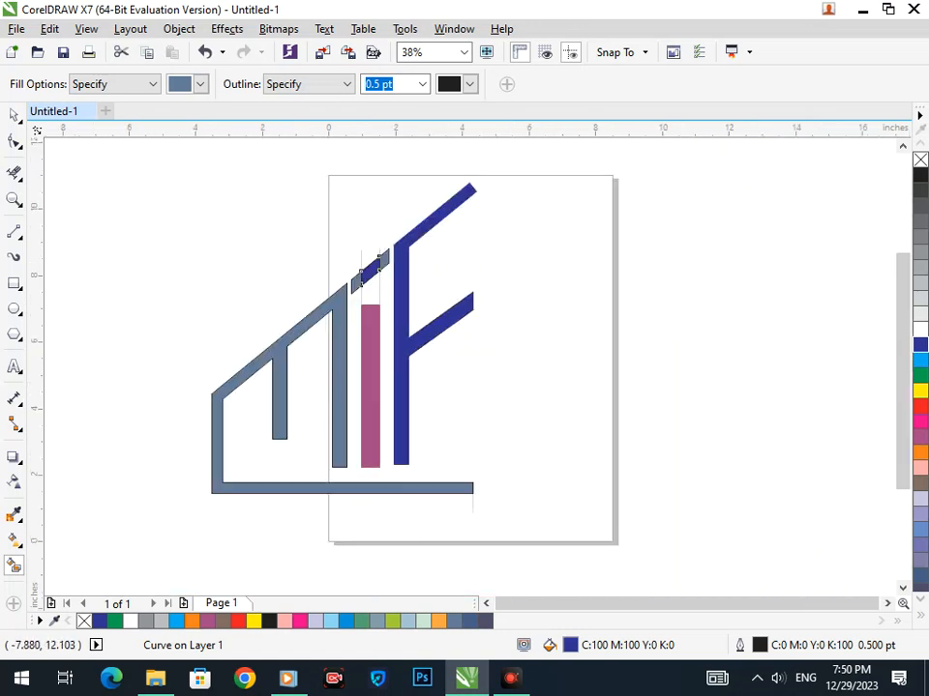
Delete the old grey roof bar and both helper lines.
click(13, 115)
click(203, 214)
drag(352, 286, 334, 211)
key(Delete)
click(362, 257)
key(Delete)
click(379, 291)
key(Delete)
Color the bar and the small slanted dot mauve-pink to form the 'i'.
click(369, 340)
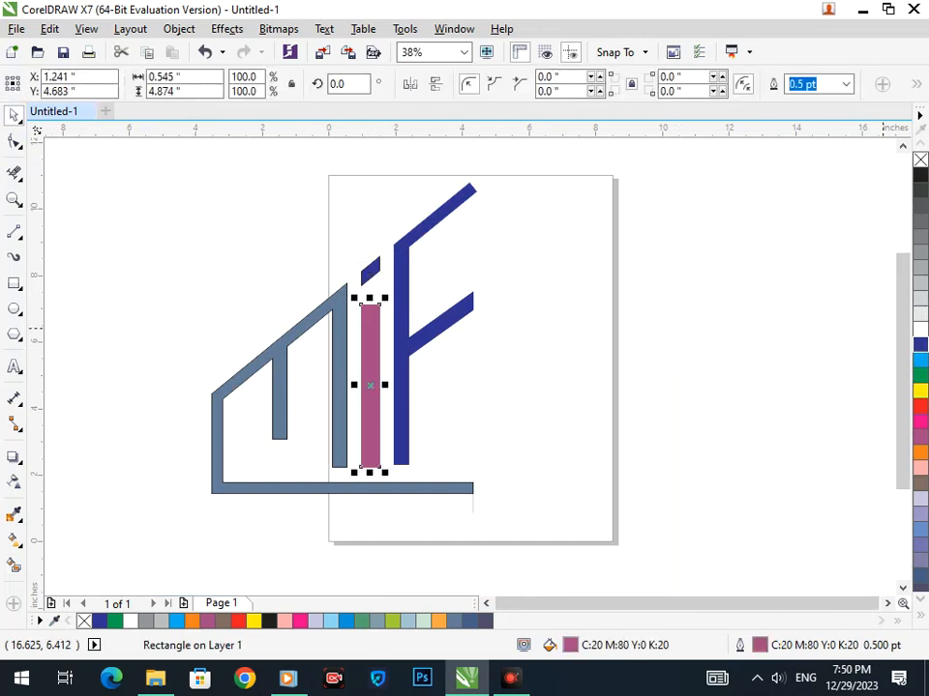
click(920, 343)
click(490, 413)
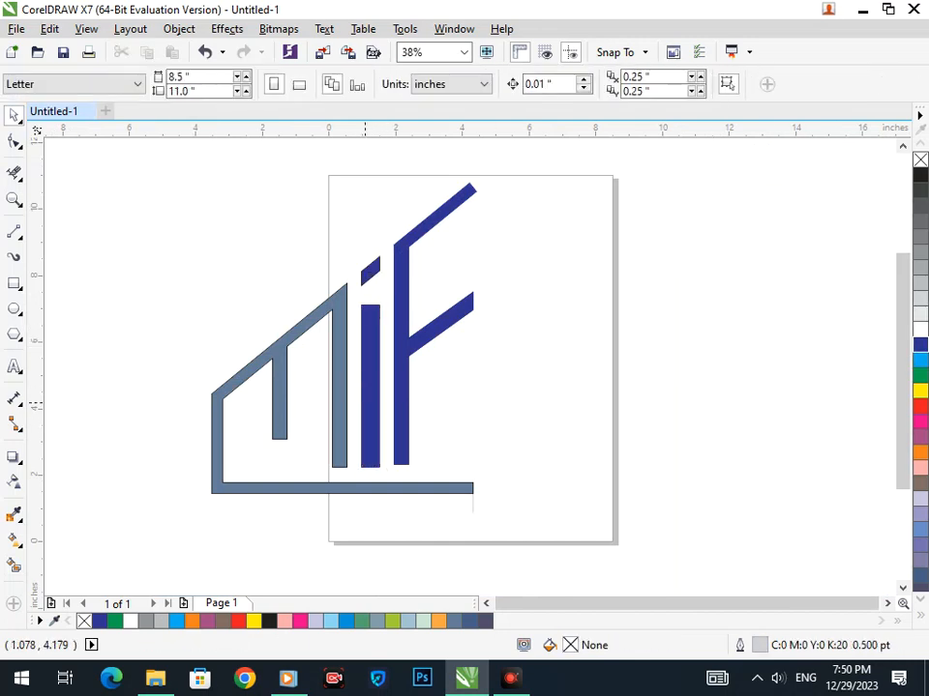
click(360, 408)
shift+click(360, 283)
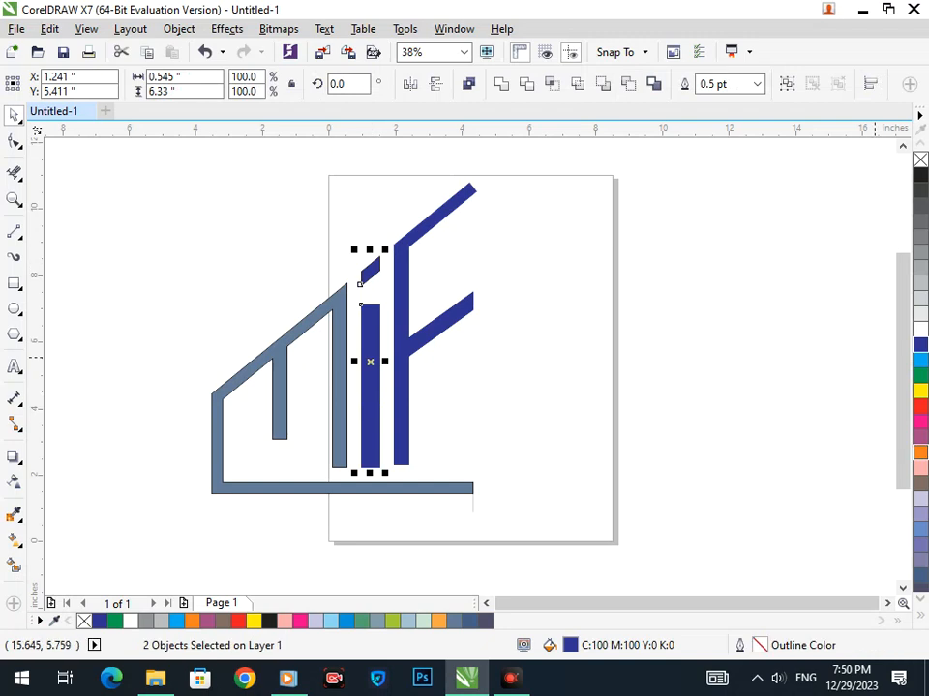
click(920, 437)
Move the M outline aside to check beneath it, then undo the move.
click(513, 418)
drag(339, 424, 296, 430)
key(ctrl+z)
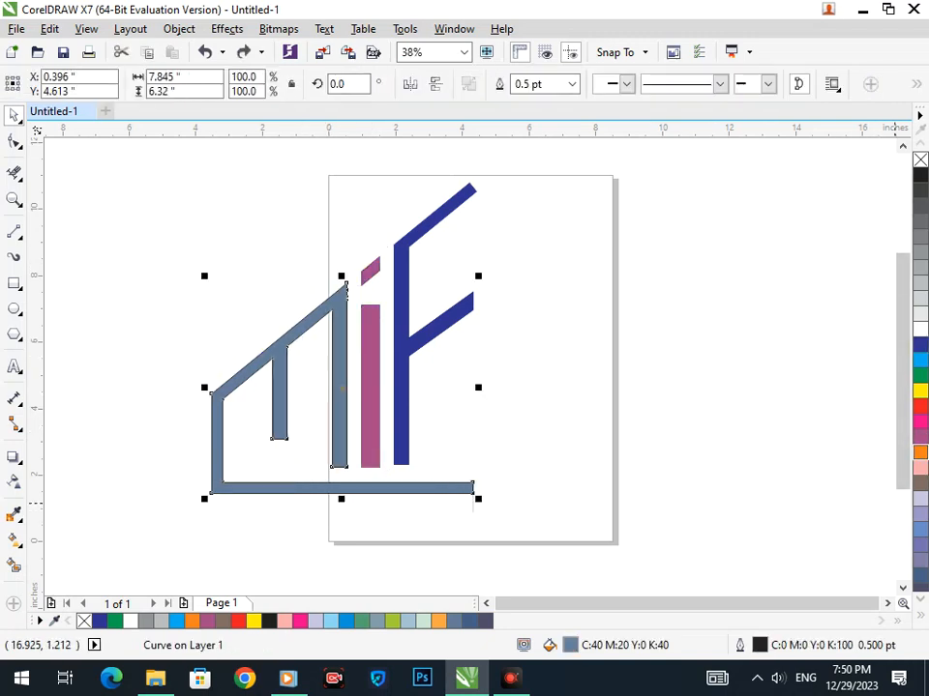
Give the M outline an orange fill and orange outline.
click(920, 452)
right_click(920, 453)
click(491, 472)
drag(357, 390, 359, 392)
scroll(359, 395, down, 1)
drag(274, 270, 565, 505)
Select the six logo pieces and move them off the page to the left.
click(381, 426)
drag(379, 422, 332, 416)
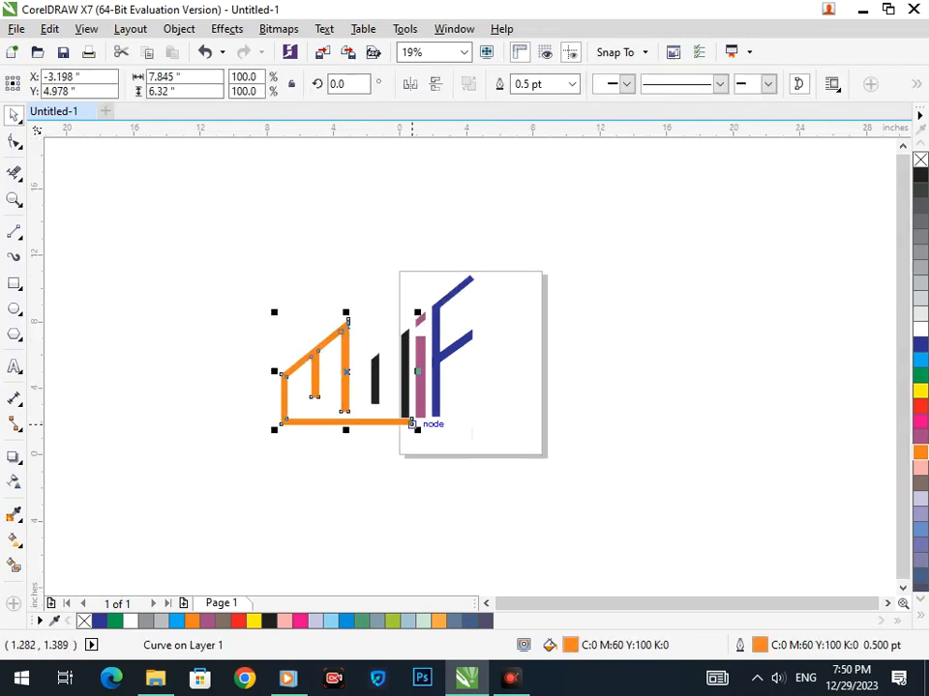
key(ctrl+z)
shift+click(420, 398)
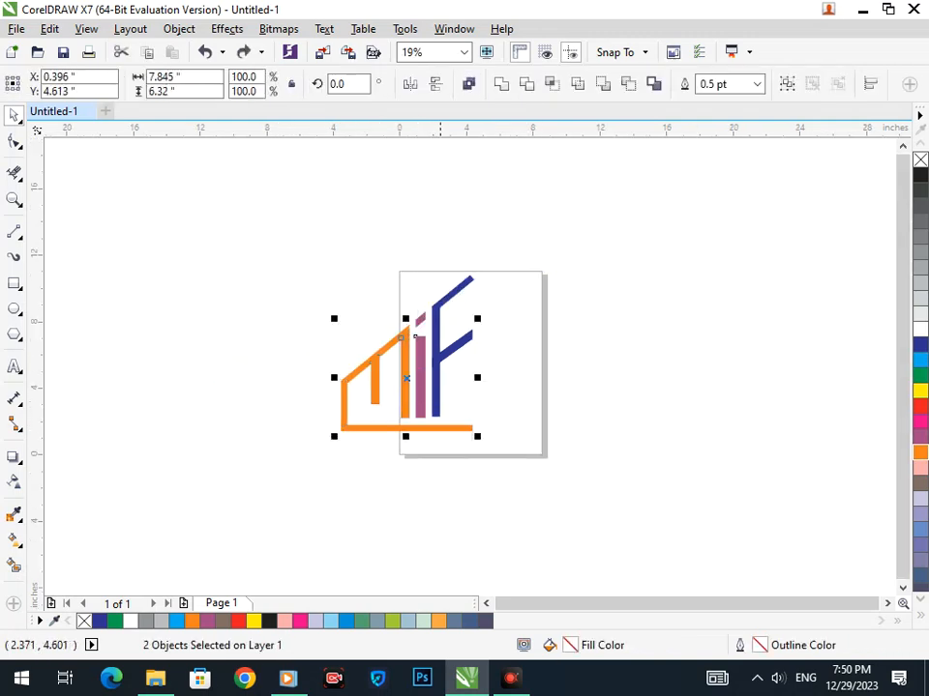
shift+click(437, 386)
drag(436, 385, 337, 378)
key(ctrl+z)
shift+click(462, 337)
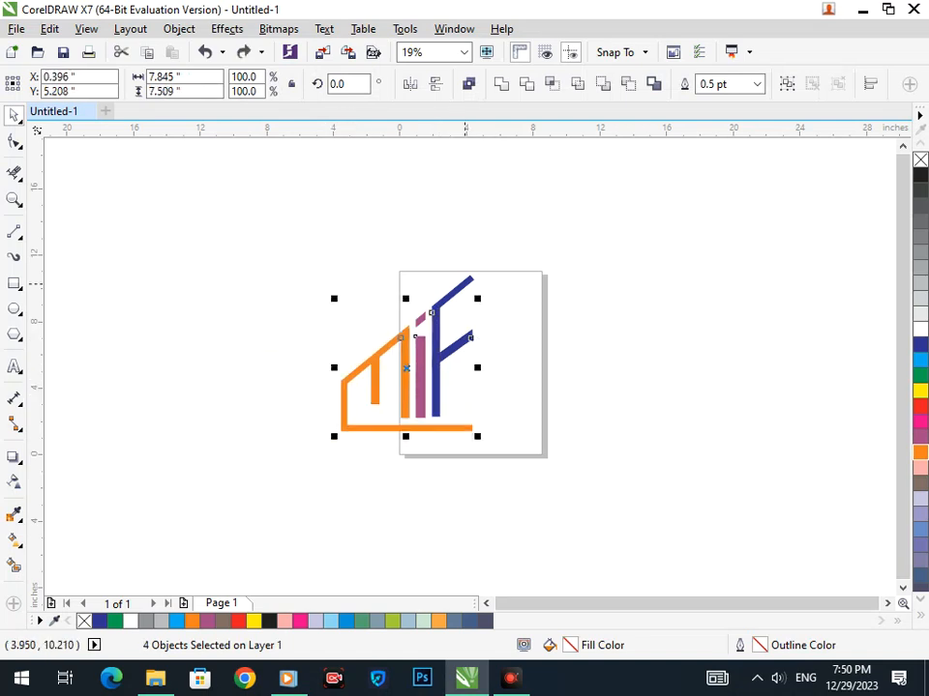
shift+click(431, 310)
shift+click(434, 314)
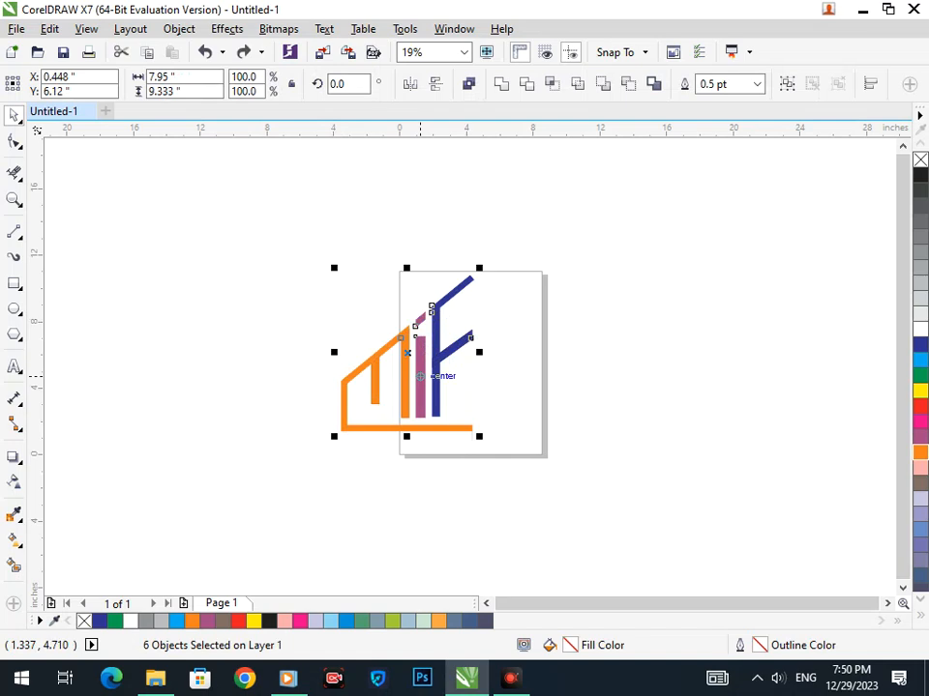
drag(432, 309, 257, 286)
Delete the leftover black shapes and group the six logo pieces with Ctrl+G.
drag(337, 297, 560, 479)
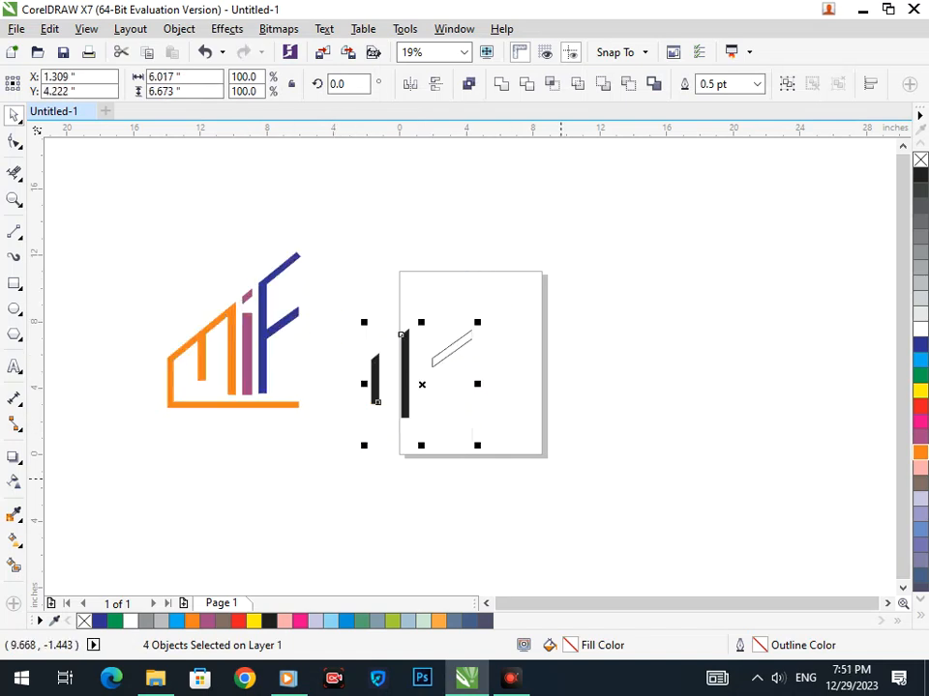
key(Delete)
key(ctrl+a)
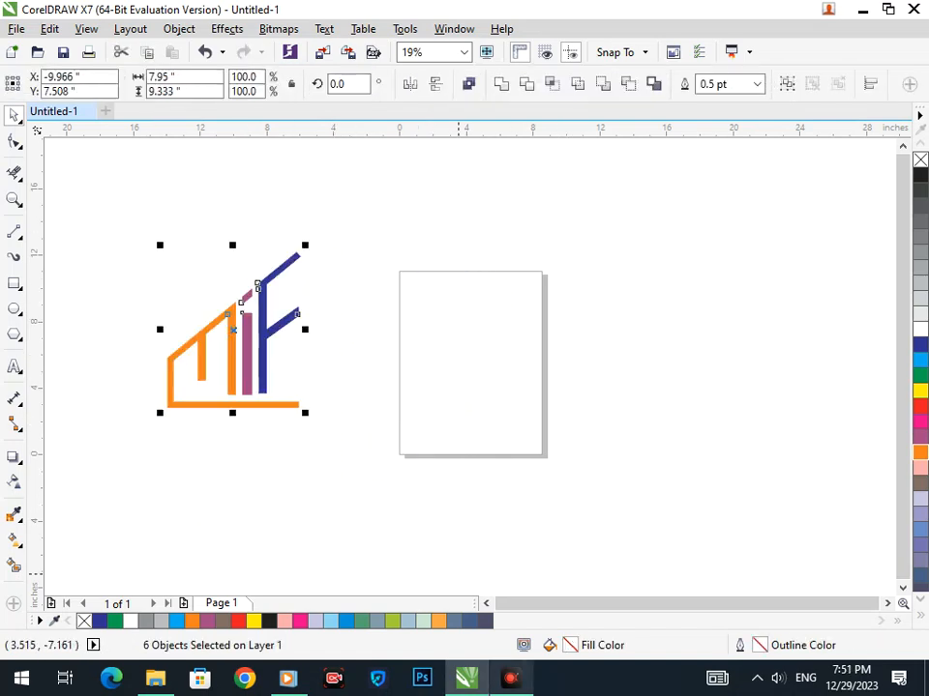
key(ctrl+g)
key(F3)
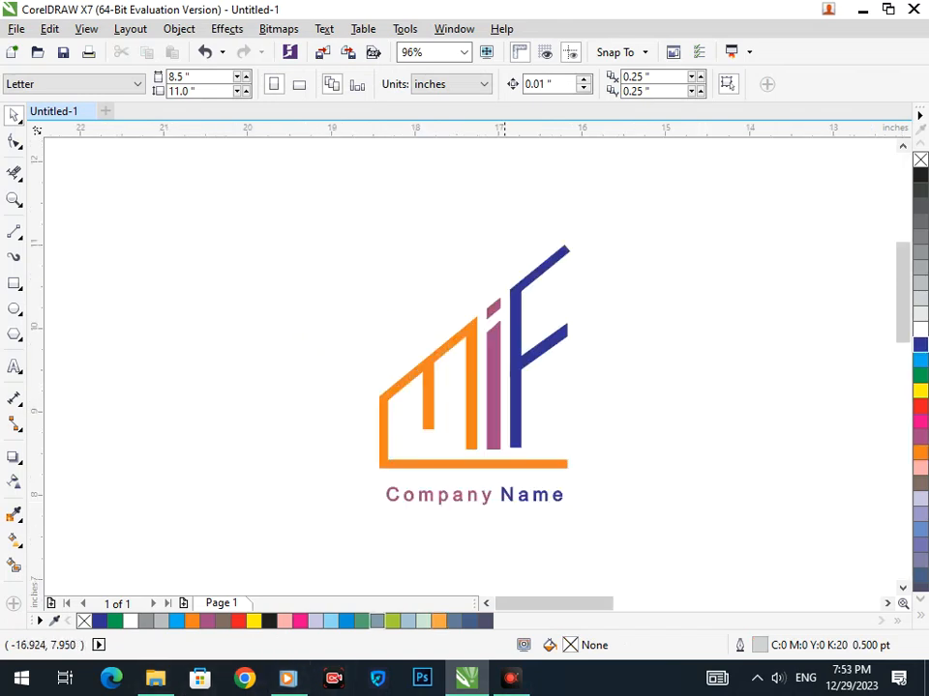
Select the whole logo with its caption and move it slightly up and right.
click(506, 497)
click(665, 369)
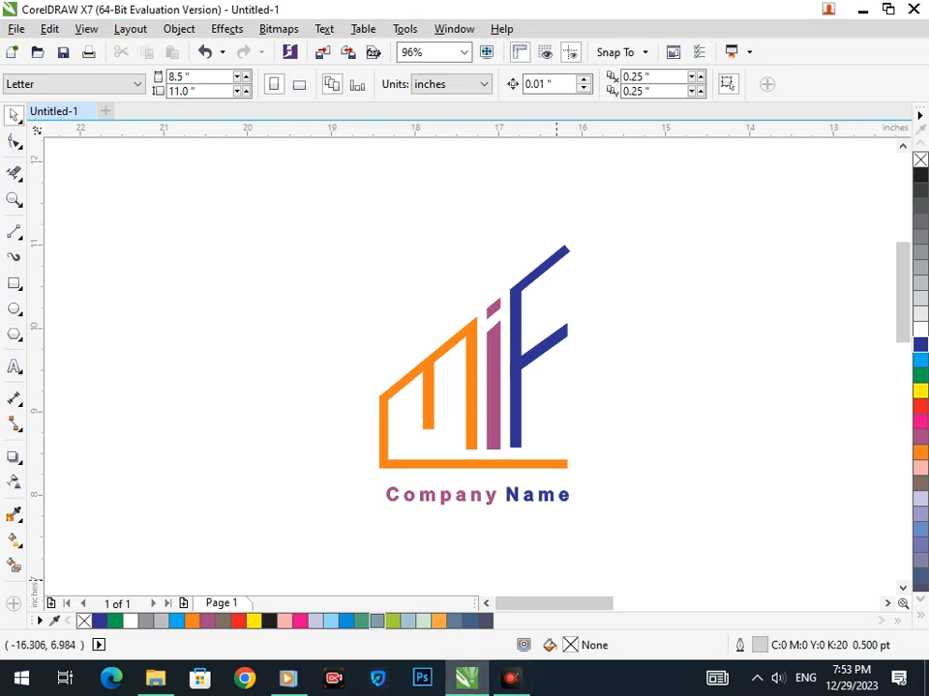
drag(302, 212, 590, 530)
drag(517, 513, 531, 495)
click(662, 505)
Scale the whole logo about its centre, ending slightly enlarged.
drag(340, 220, 605, 474)
drag(321, 191, 675, 564)
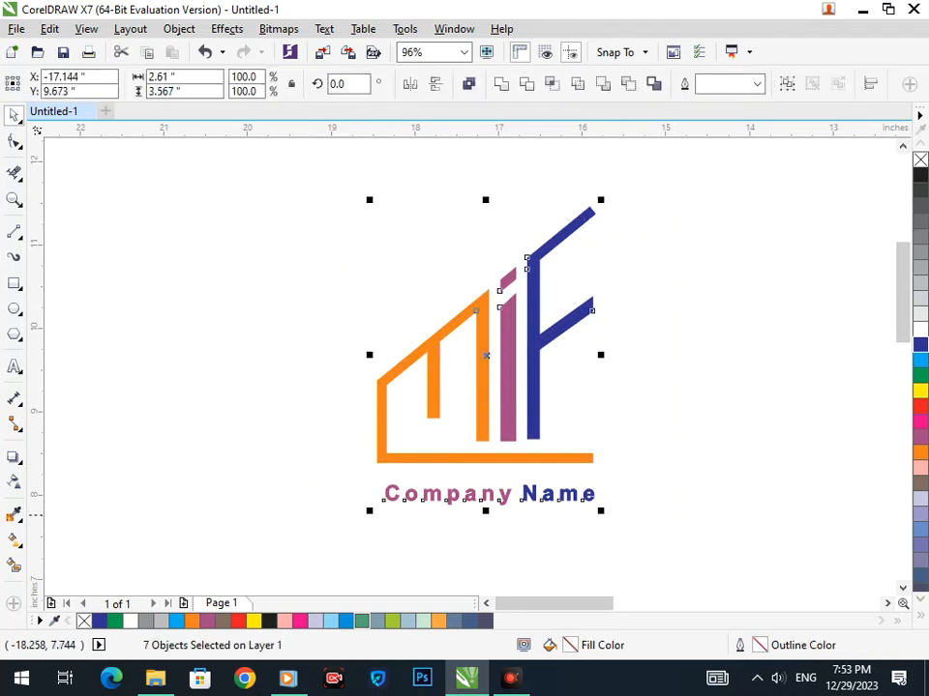
drag(369, 518, 382, 505)
click(438, 520)
drag(303, 178, 704, 572)
drag(589, 485, 609, 511)
click(643, 446)
Try a black fill on the building outline, then undo it to keep orange.
click(592, 452)
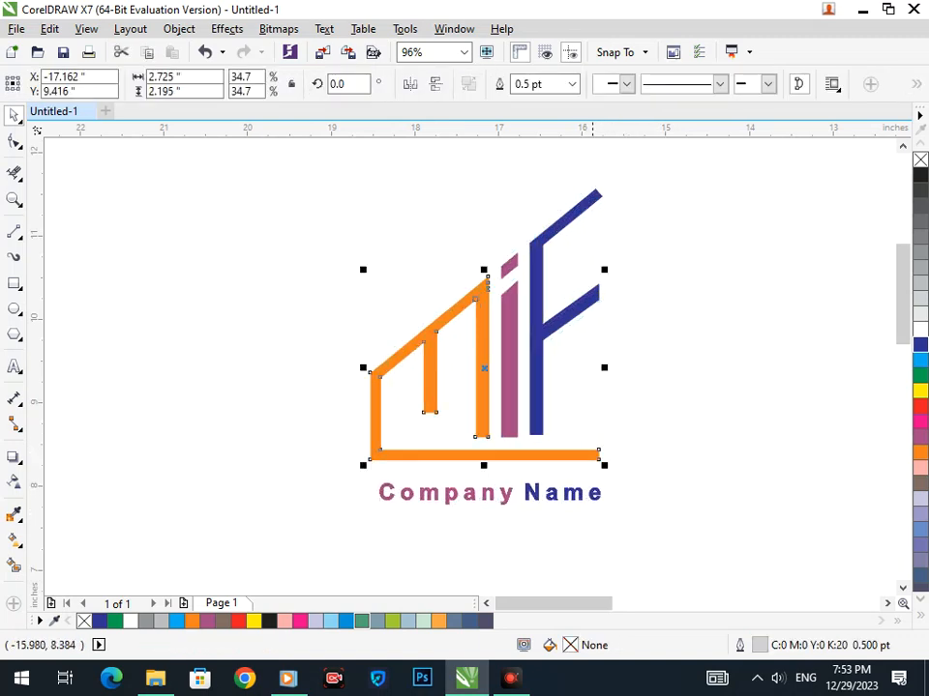
click(919, 175)
click(756, 311)
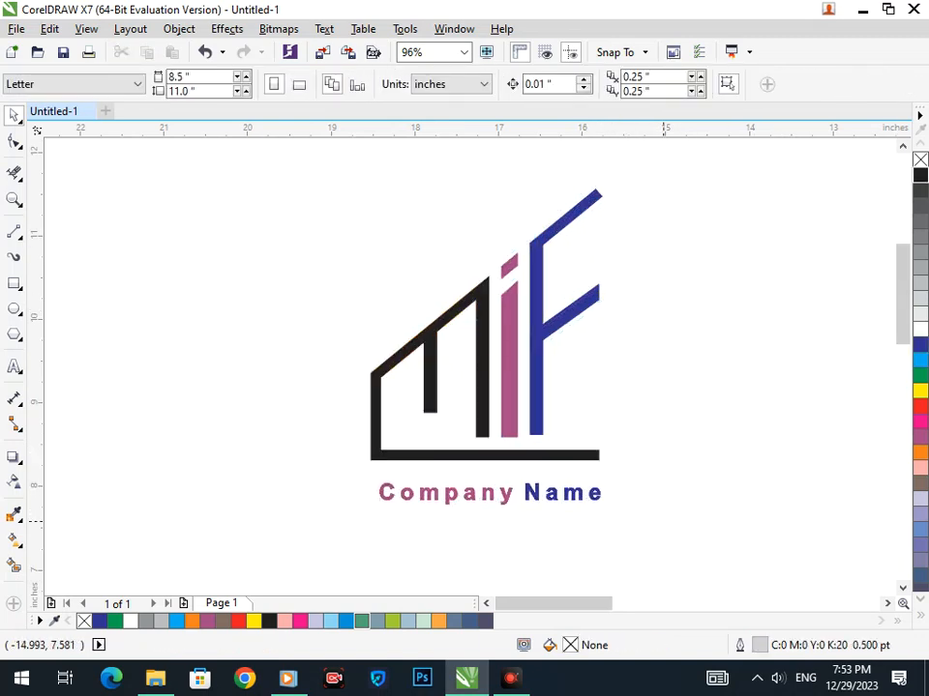
key(ctrl+z)
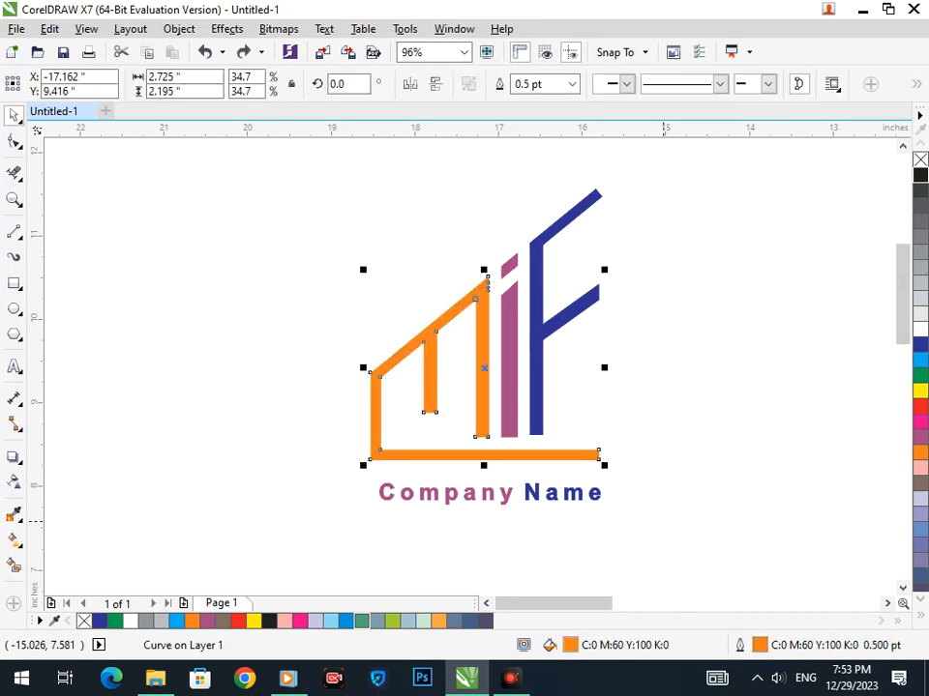
key(Escape)
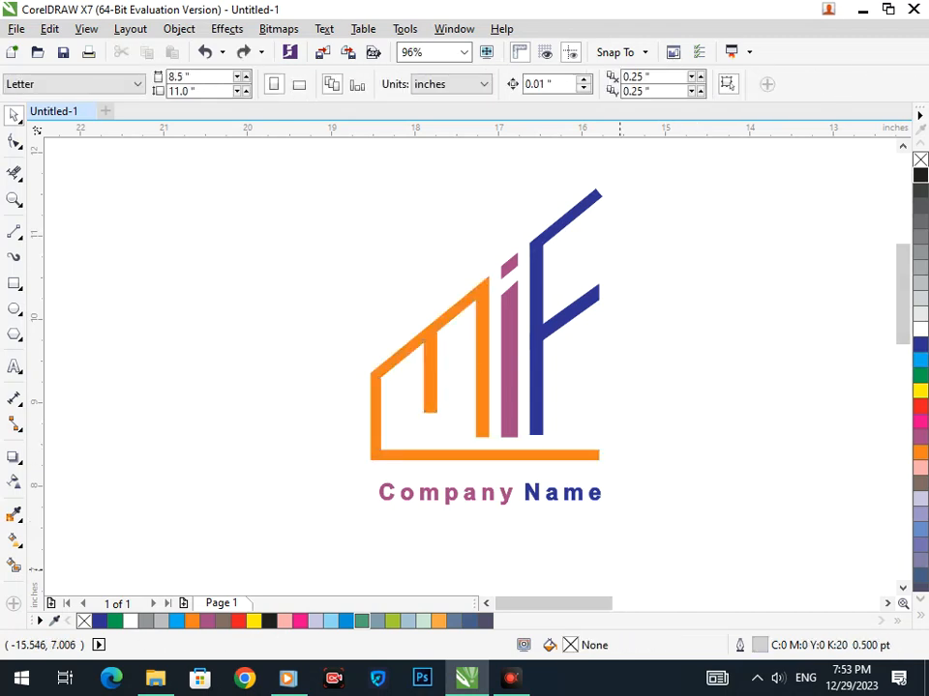